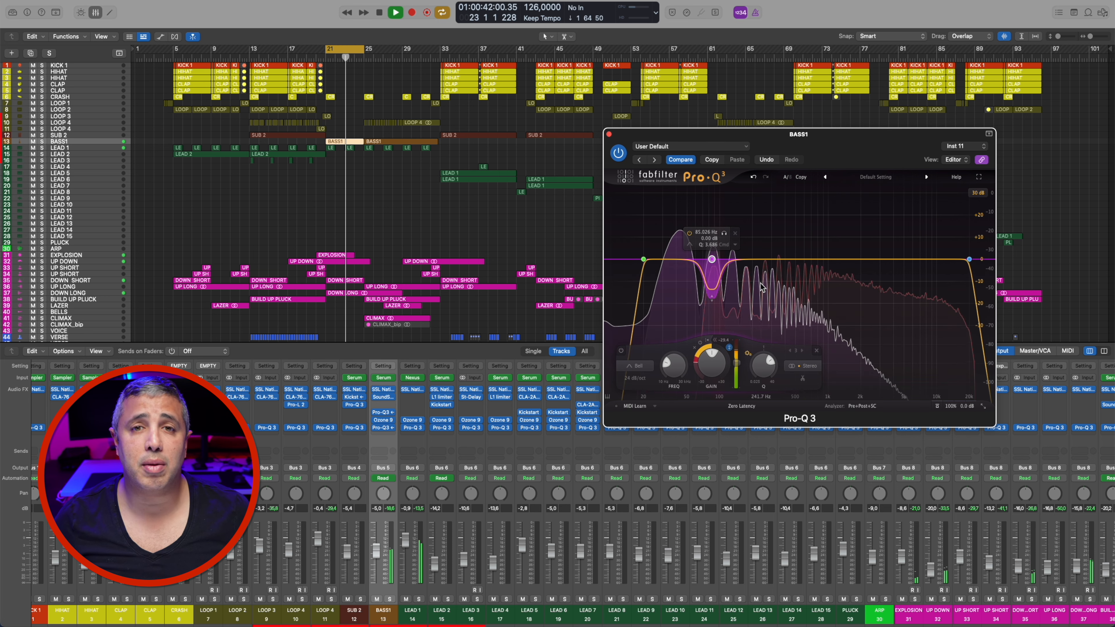
# Step: Add a dynamic bell band at about 174 Hz to the BASS1 equalizer, with a negative dynamic range and a manually lowered threshold
pyautogui.click(745, 260)
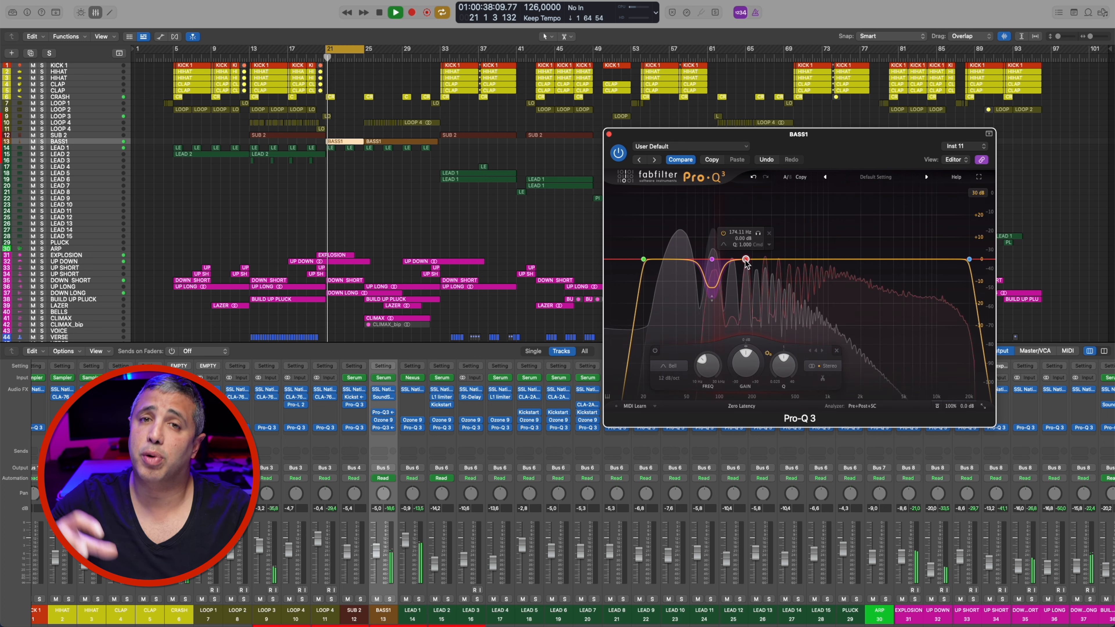
pyautogui.moveTo(748, 349)
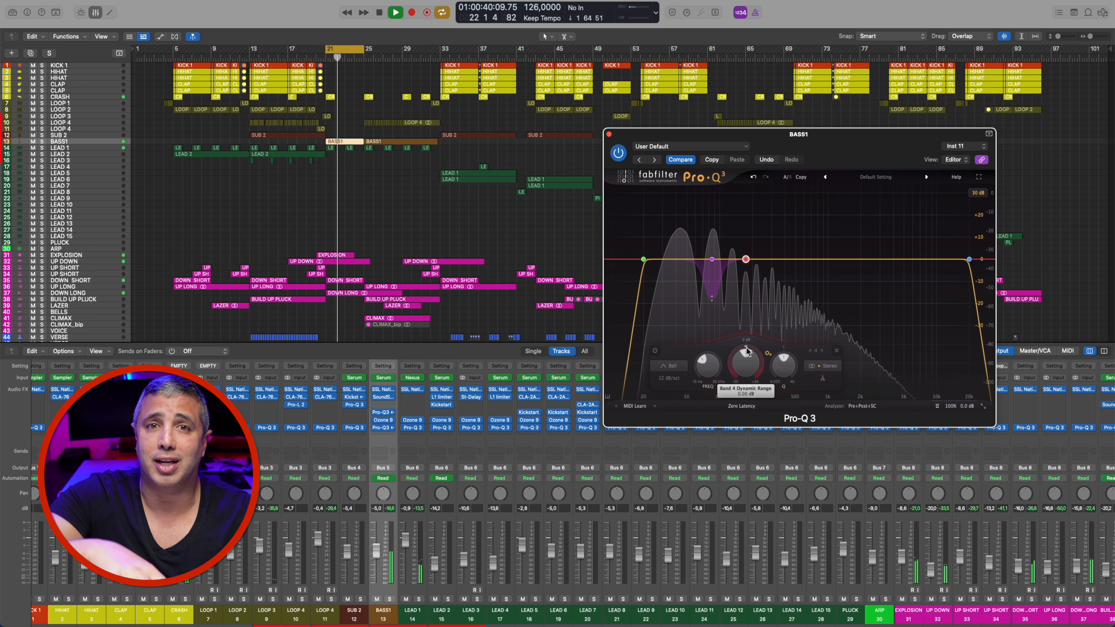
pyautogui.moveTo(742, 349); pyautogui.dragTo(704, 387)
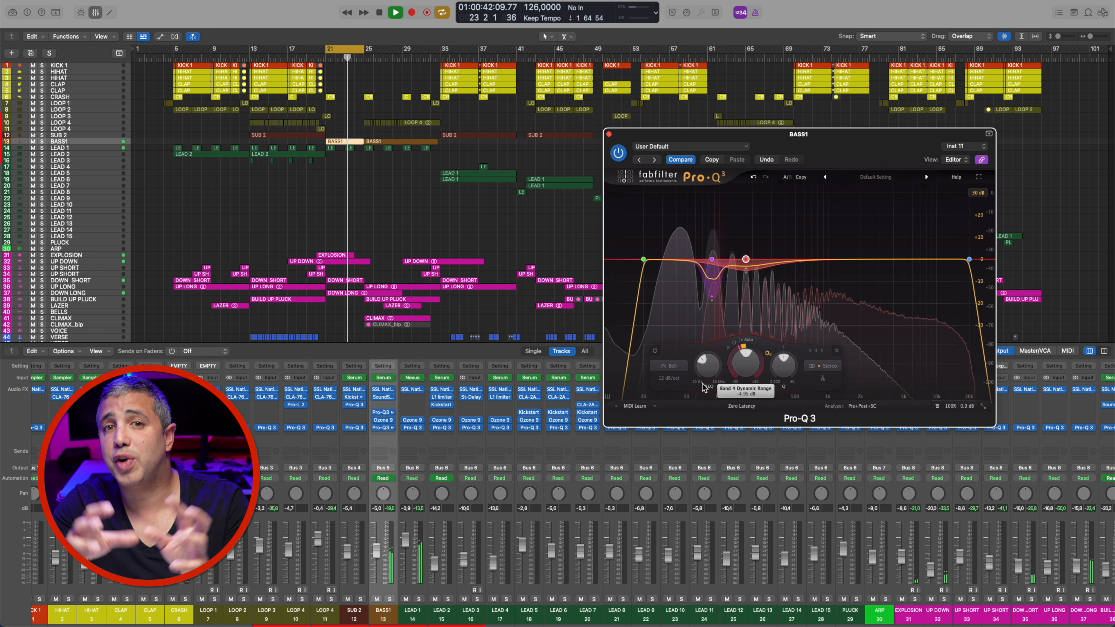
pyautogui.click(748, 340)
pyautogui.click(764, 347)
pyautogui.moveTo(764, 351); pyautogui.dragTo(771, 367)
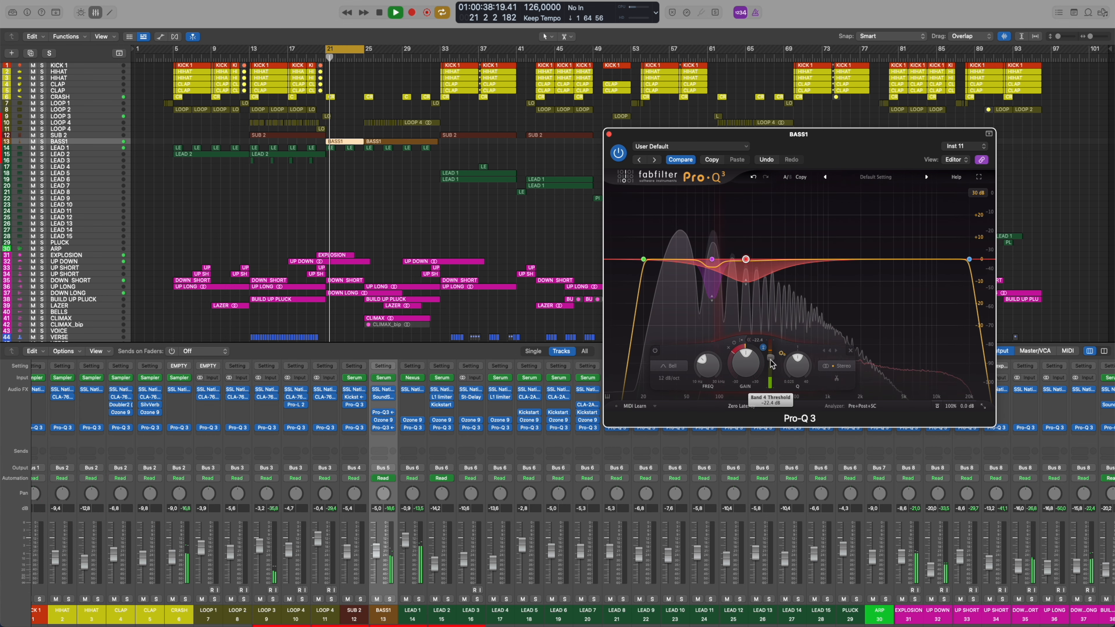
# Step: Set the new BASS1 band's slope to 24 dB/oct and raise its Q
pyautogui.click(669, 378)
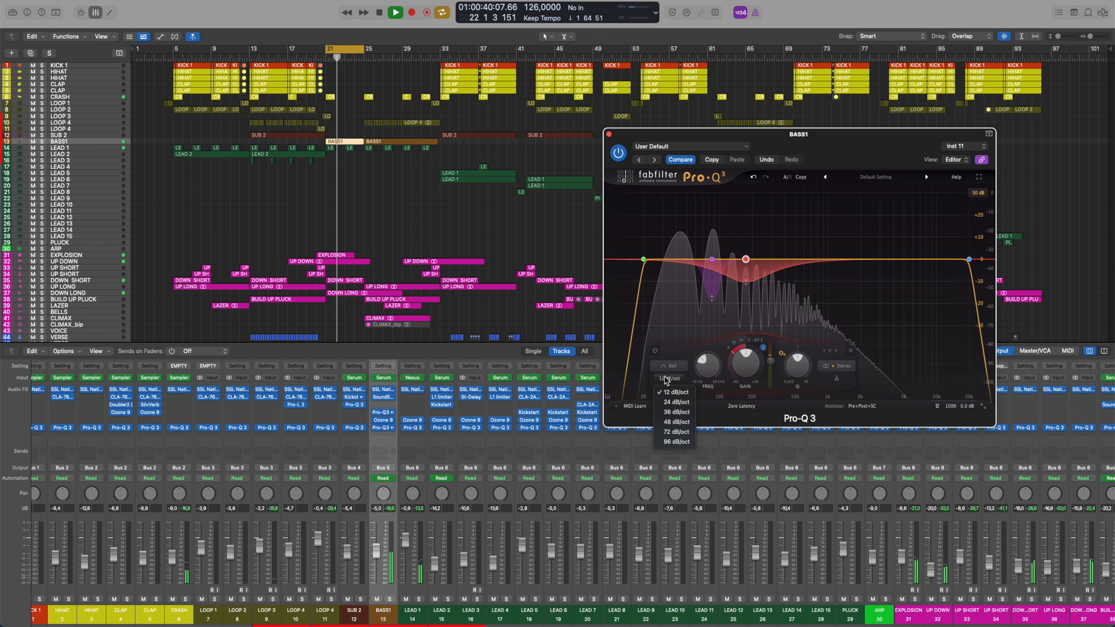
pyautogui.click(676, 402)
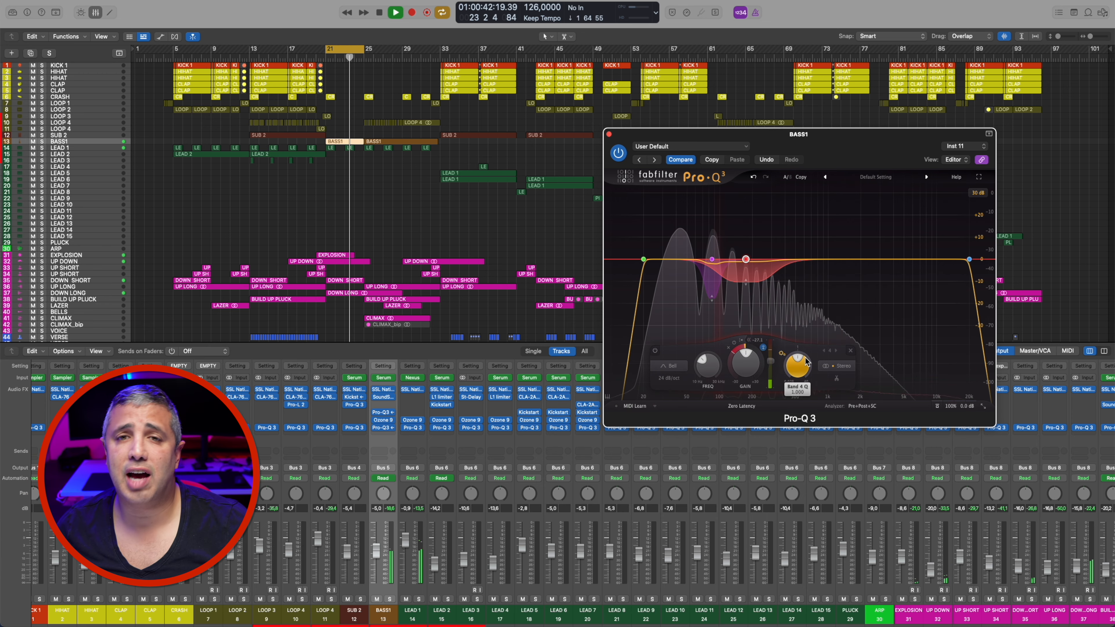
pyautogui.moveTo(810, 365); pyautogui.dragTo(774, 321)
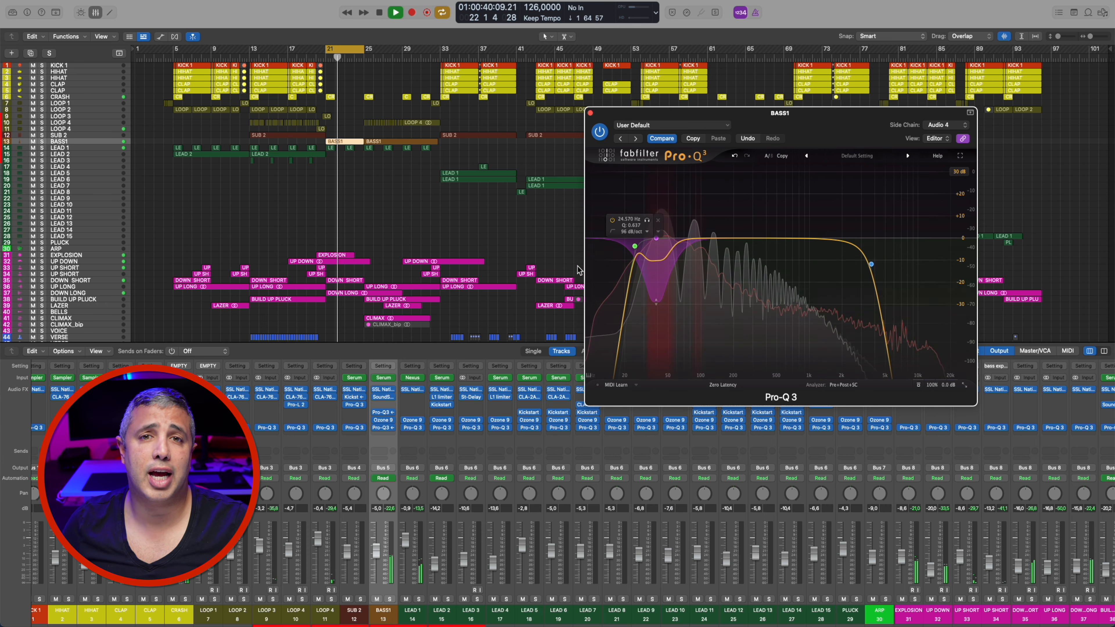
# Step: Close the BASS1 equalizer and open the bottom Pro-Q 3 insert on the SUB 2 track
pyautogui.press('space')
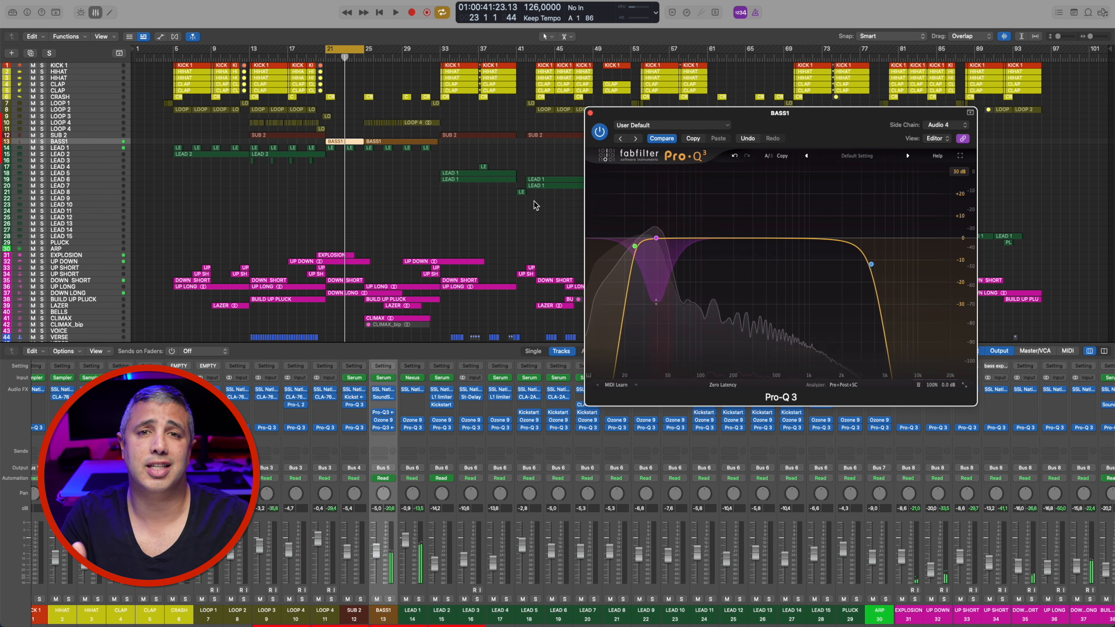
pyautogui.click(591, 114)
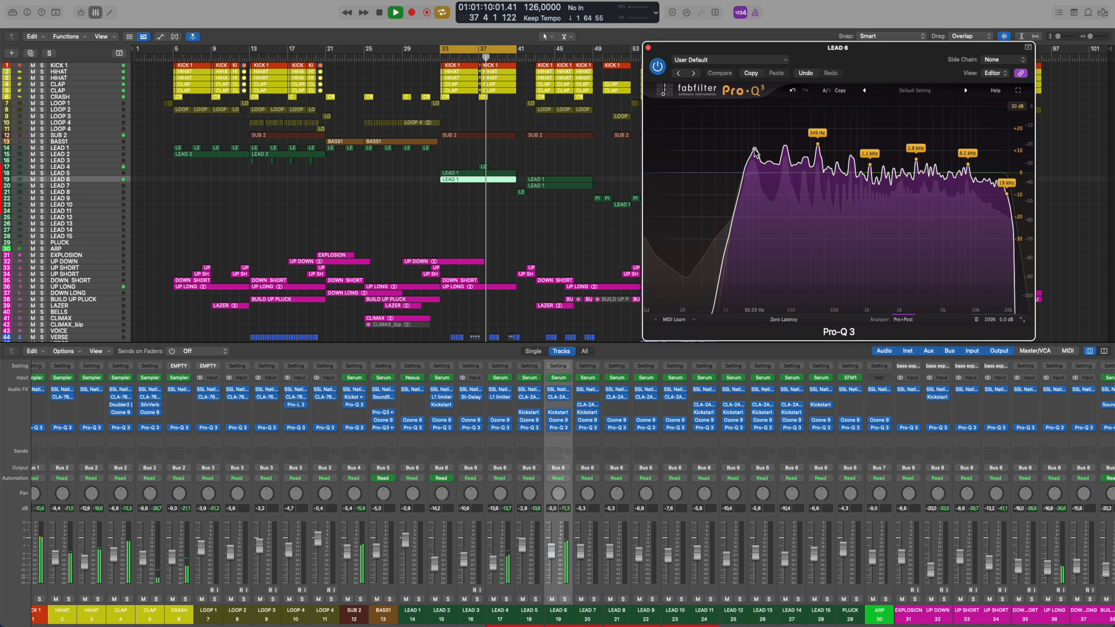
pyautogui.click(354, 428)
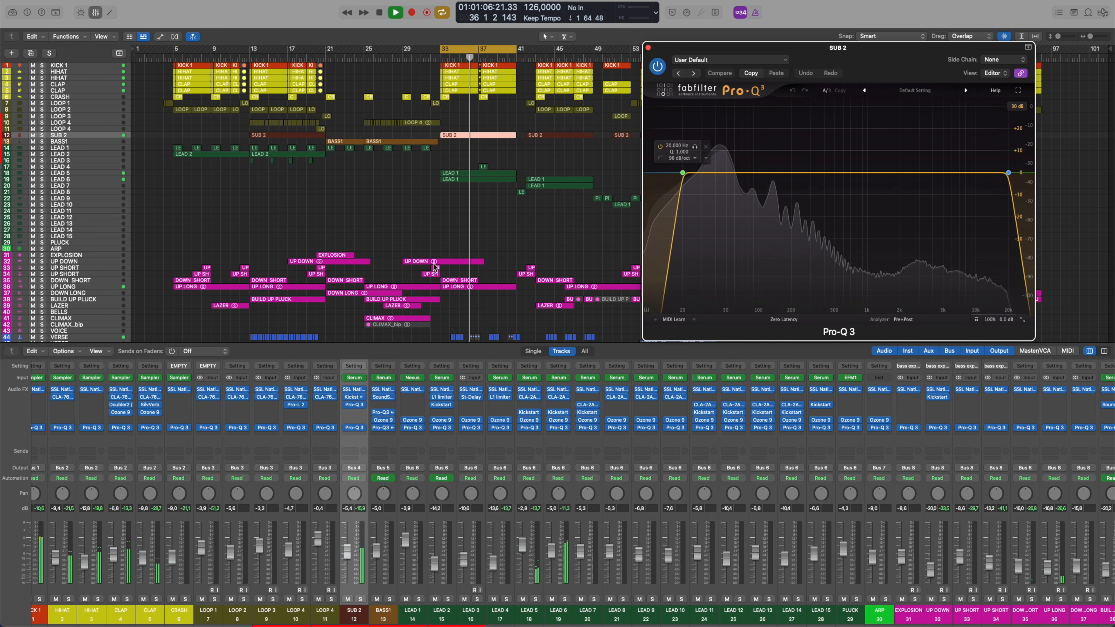
pyautogui.rightClick(355, 407)
pyautogui.press('Escape')
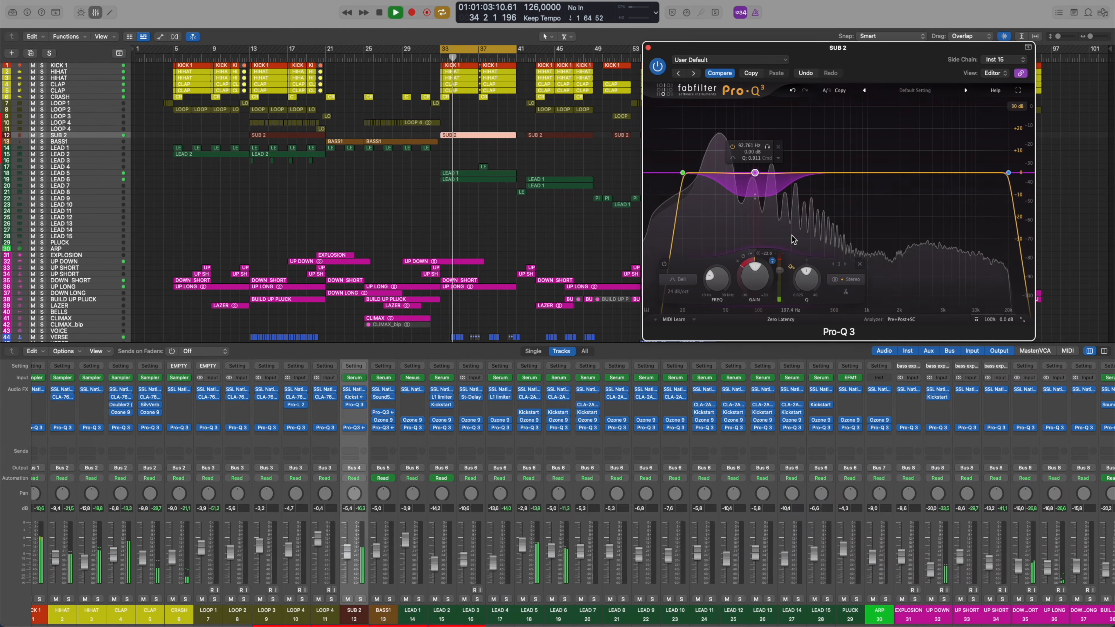
# Step: Narrow the dynamic band at about 93 Hz on SUB 2 and deepen its dynamic cut
pyautogui.scroll(10, 809, 274)
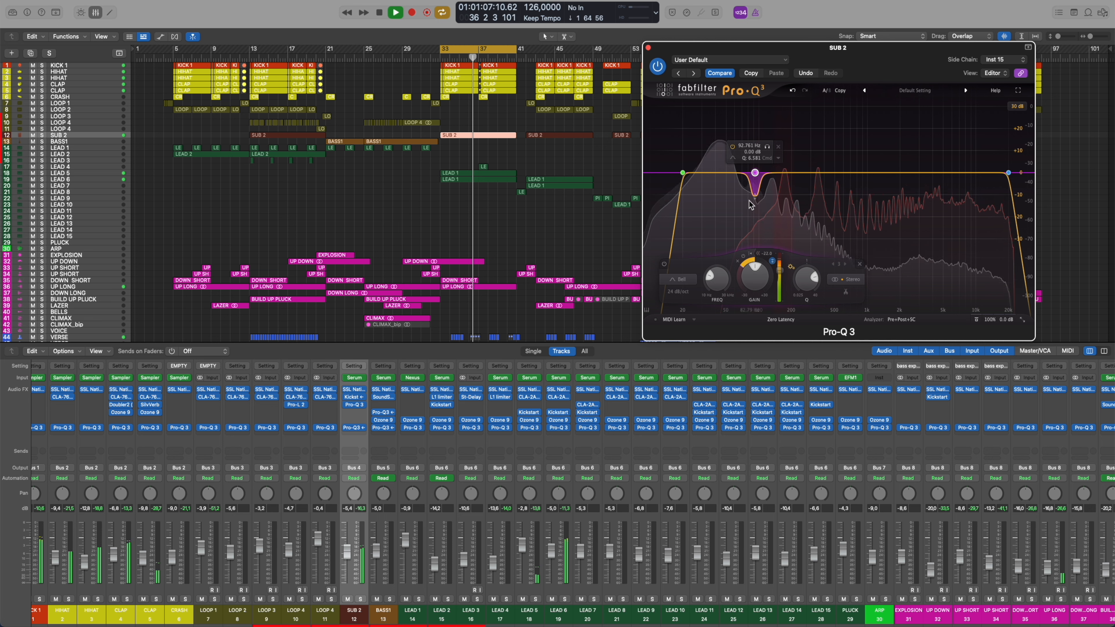
pyautogui.moveTo(756, 208); pyautogui.dragTo(756, 216)
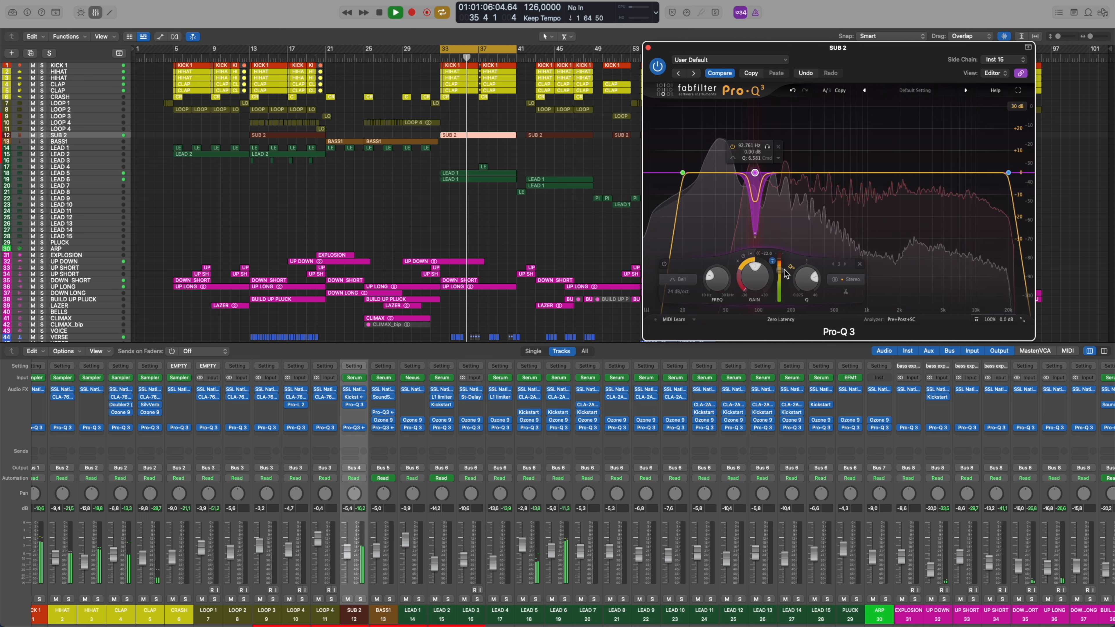
pyautogui.moveTo(782, 273)
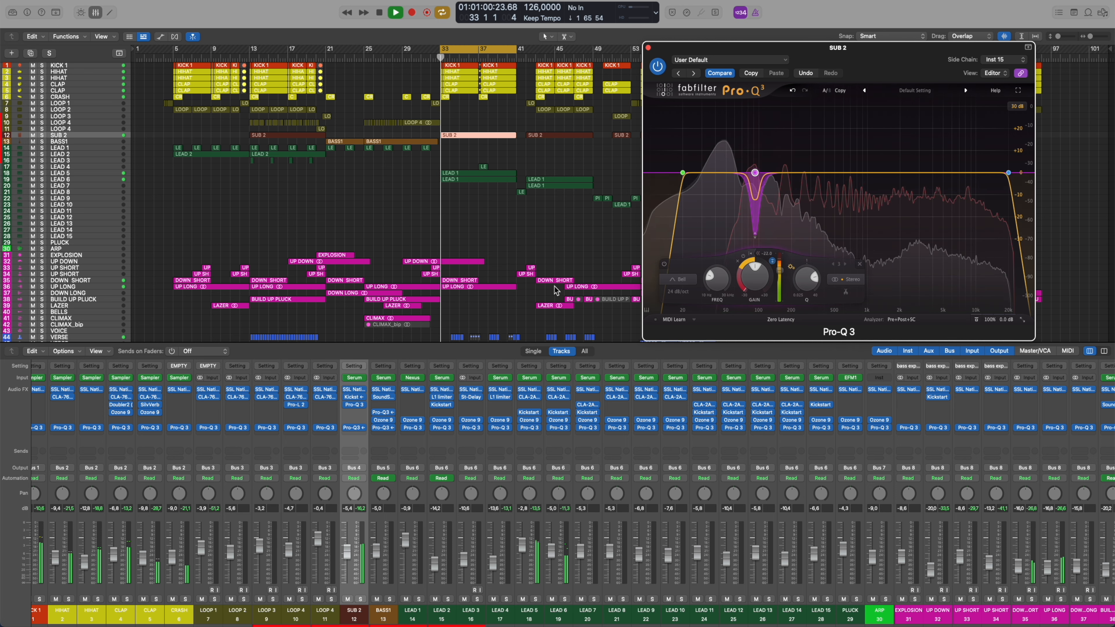
# Step: Move the cycle range to about bars 42 to 49 and play that section
pyautogui.moveTo(471, 51); pyautogui.dragTo(556, 53)
pyautogui.press('space')
pyautogui.press('space')
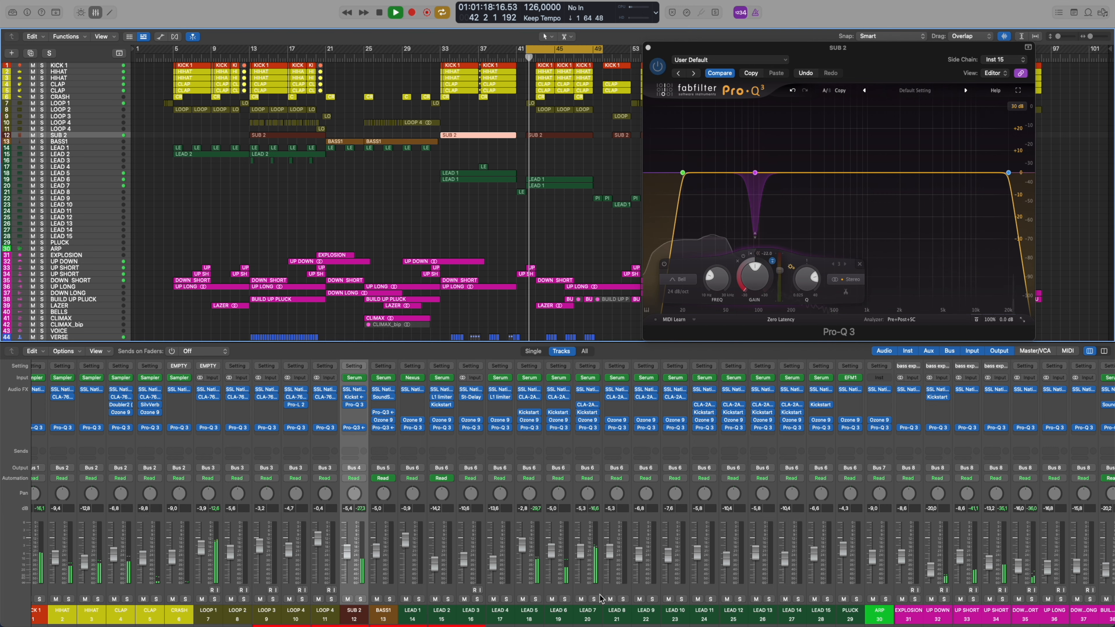
# Step: Audition LEAD 7 in solo and compare its equalizer curve with the one on SUB 2
pyautogui.click(588, 617)
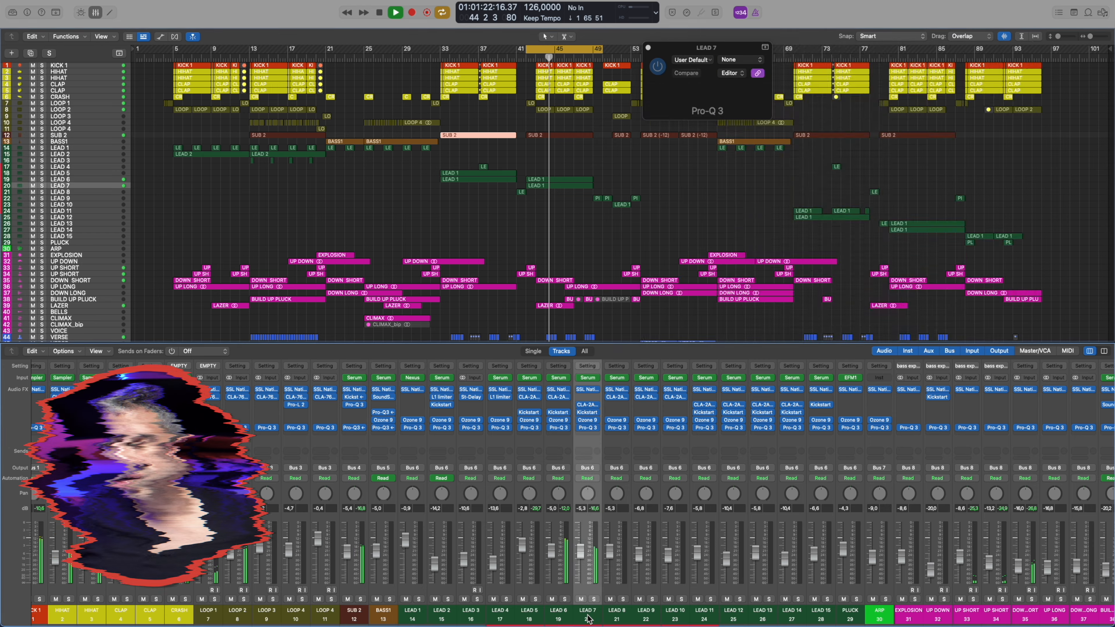
pyautogui.click(593, 599)
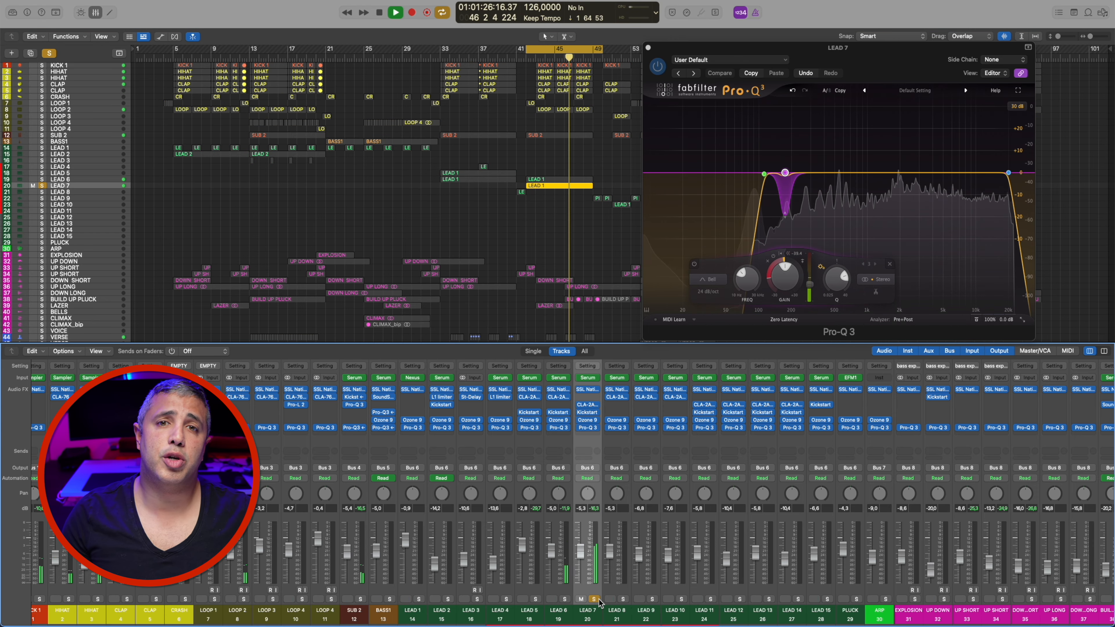
pyautogui.click(596, 599)
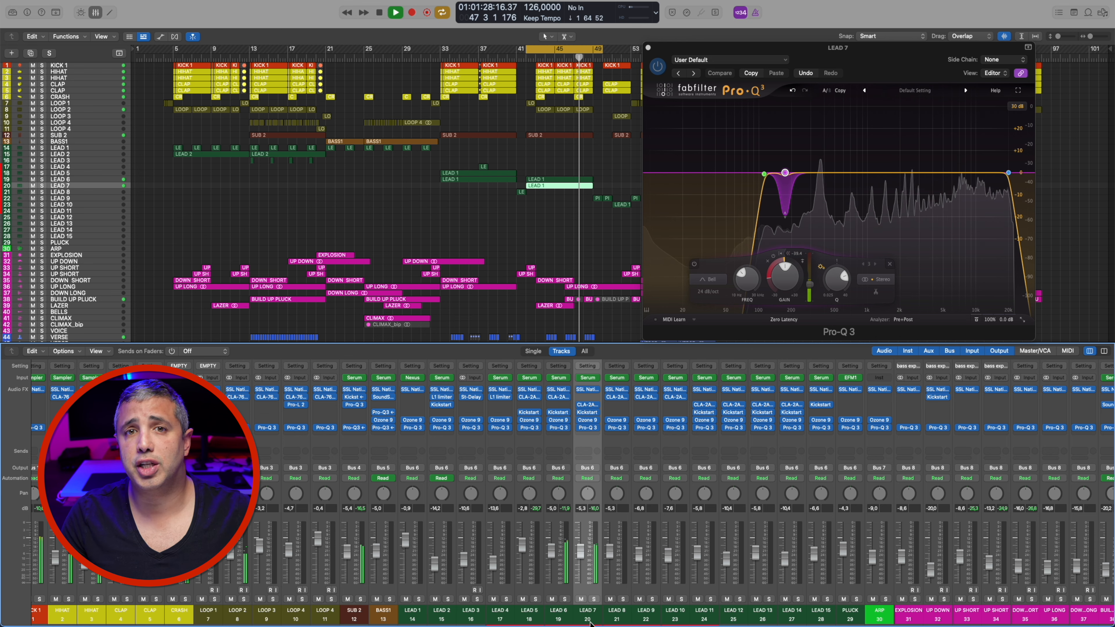
pyautogui.click(354, 619)
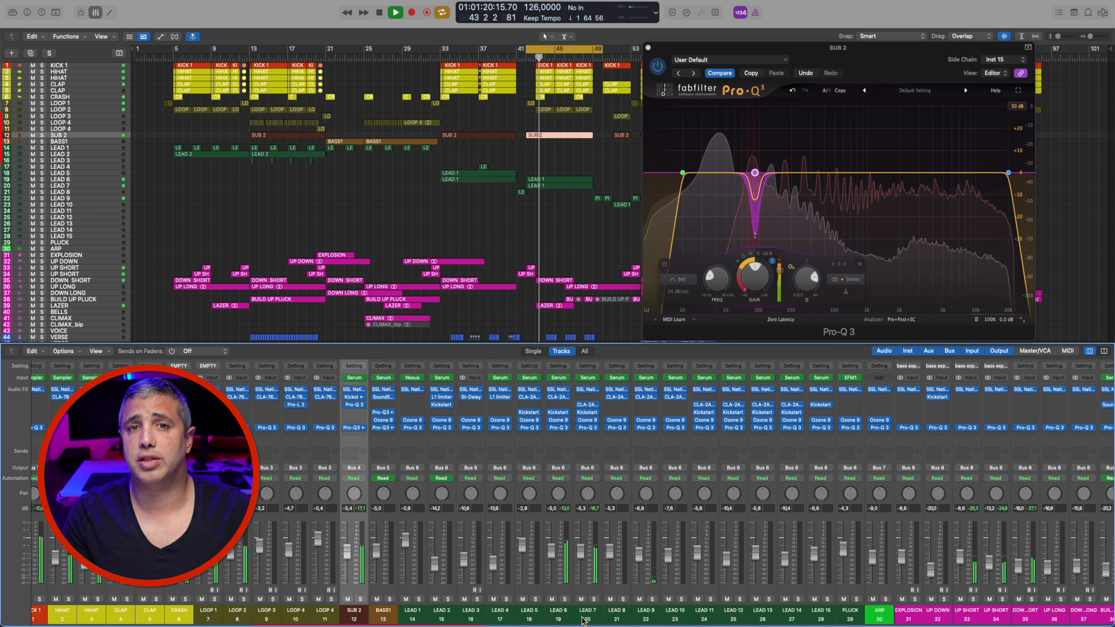
pyautogui.click(597, 615)
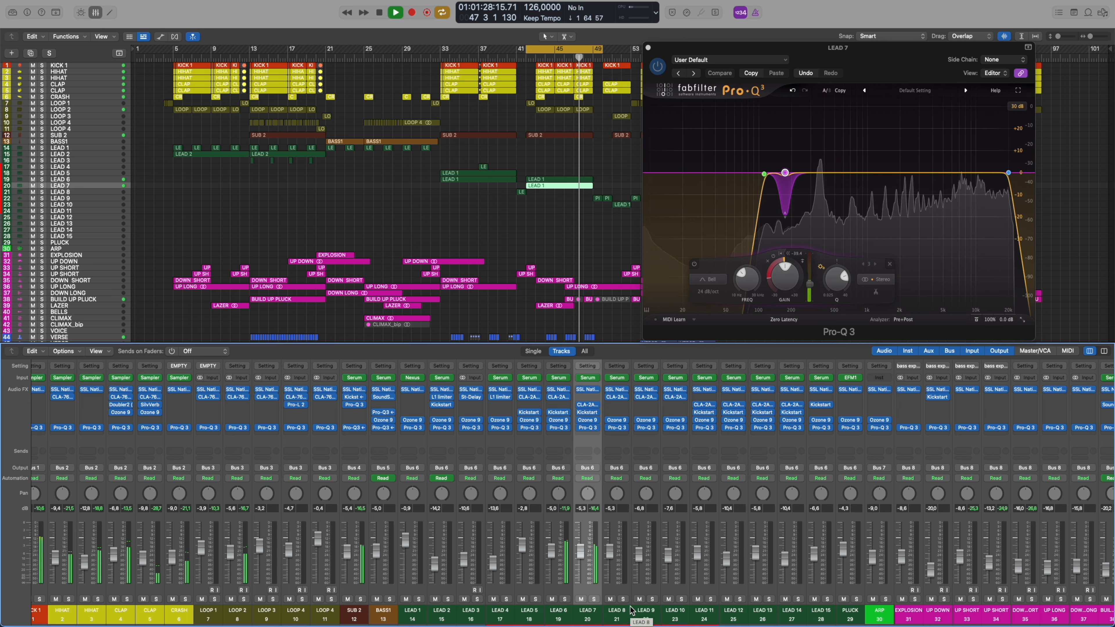
# Step: Move the plug-in window clear of the ruler, shift the cycle range to start at about bar 51, and select the LEAD 10 track
pyautogui.moveTo(800, 55); pyautogui.dragTo(875, 31)
pyautogui.moveTo(583, 50); pyautogui.dragTo(651, 51)
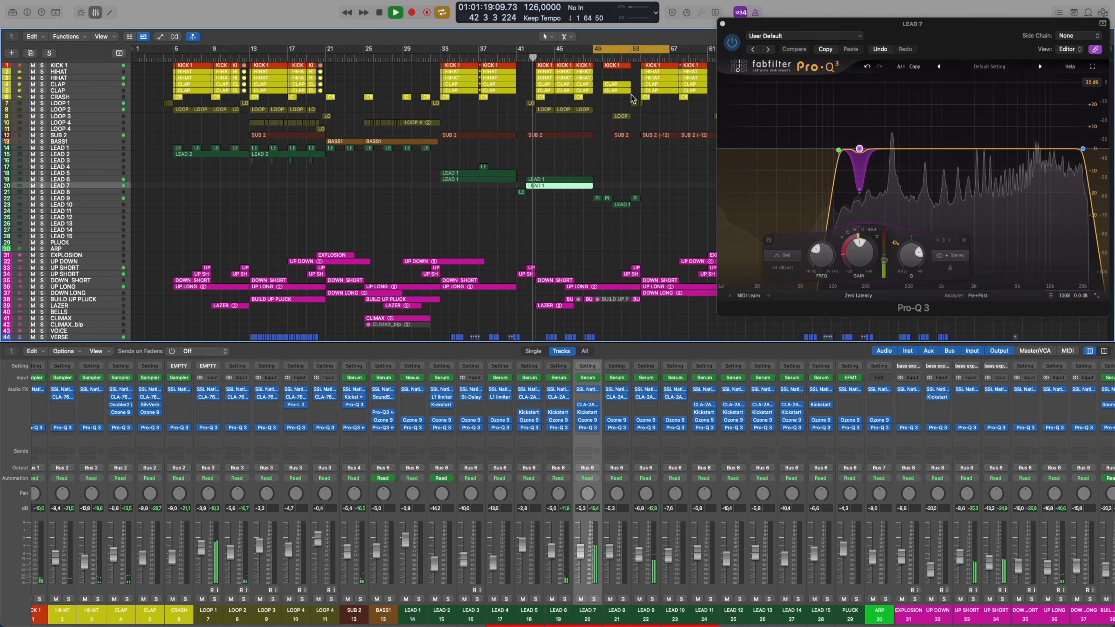
pyautogui.press('Down')
pyautogui.press('Down')
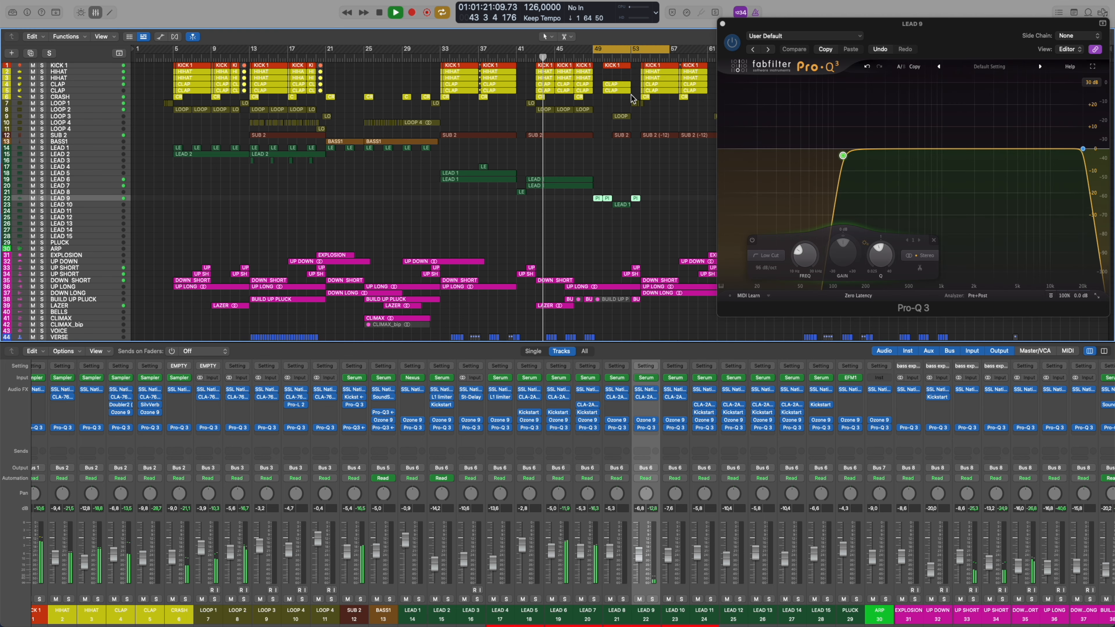
pyautogui.press('Down')
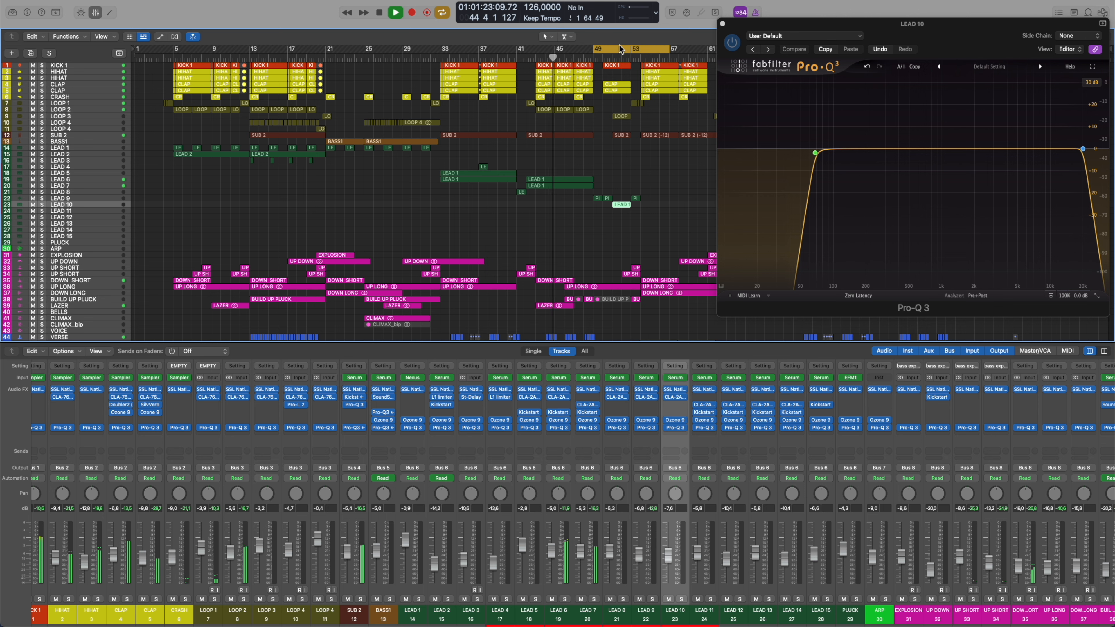
pyautogui.moveTo(618, 51); pyautogui.dragTo(637, 51)
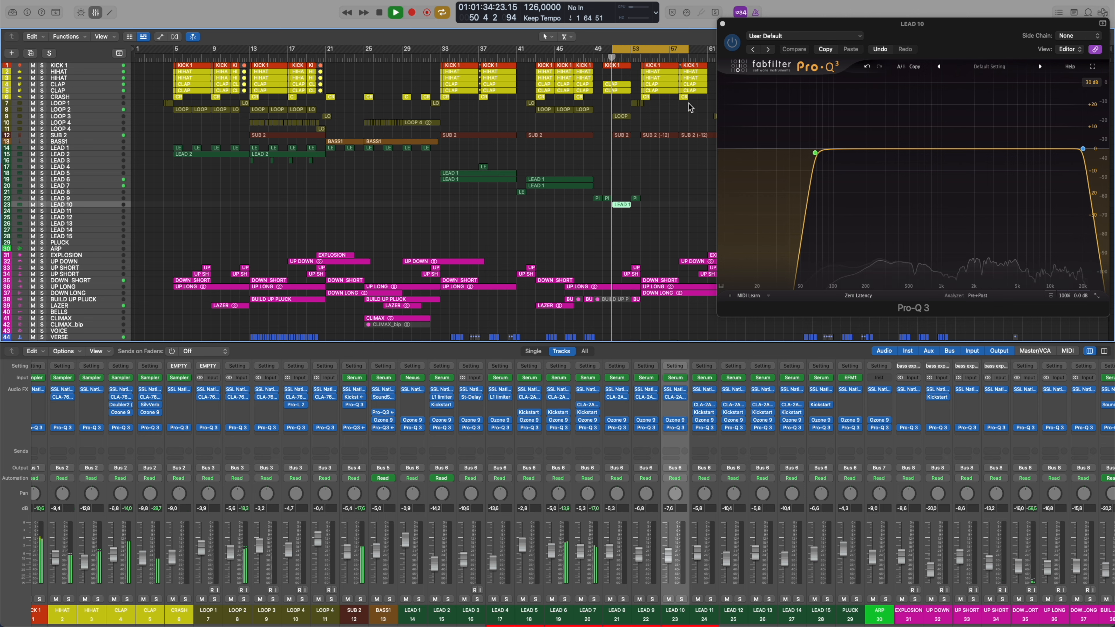
pyautogui.click(832, 215)
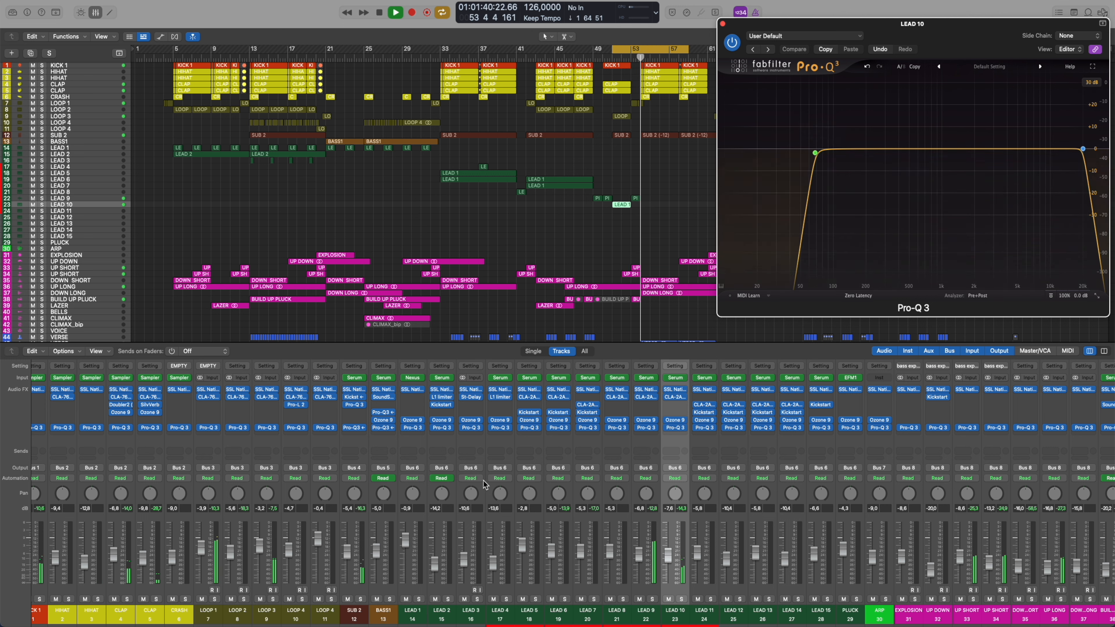
# Step: Open the upper Pro-Q 3 insert on SUB 2 and set its side chain source to LEAD 10 (Inst 13)
pyautogui.click(357, 619)
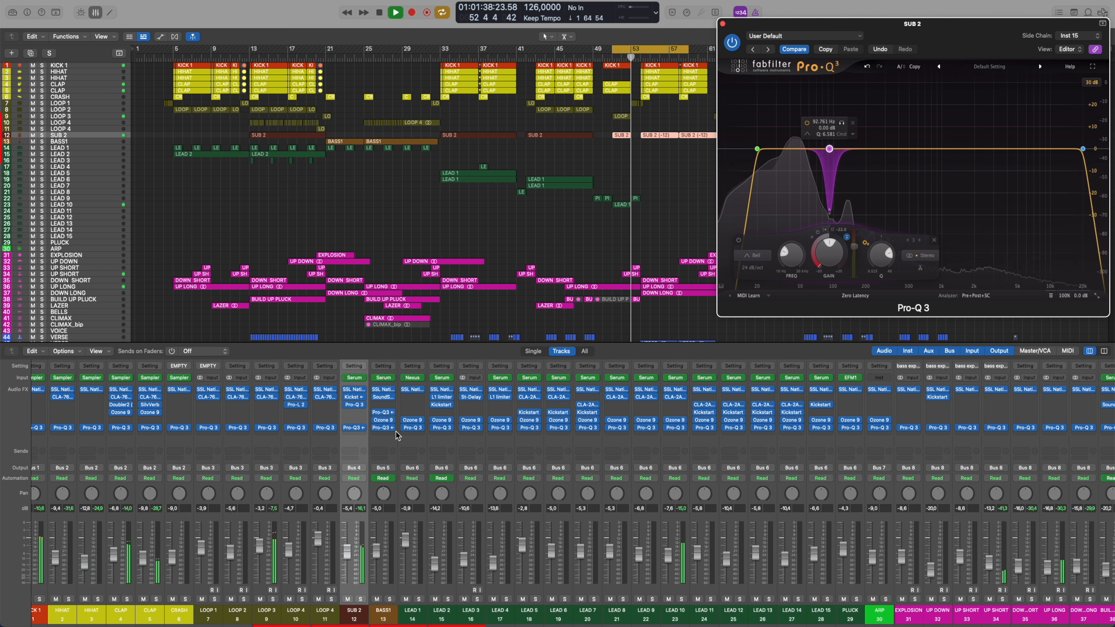
pyautogui.click(357, 406)
pyautogui.press('space')
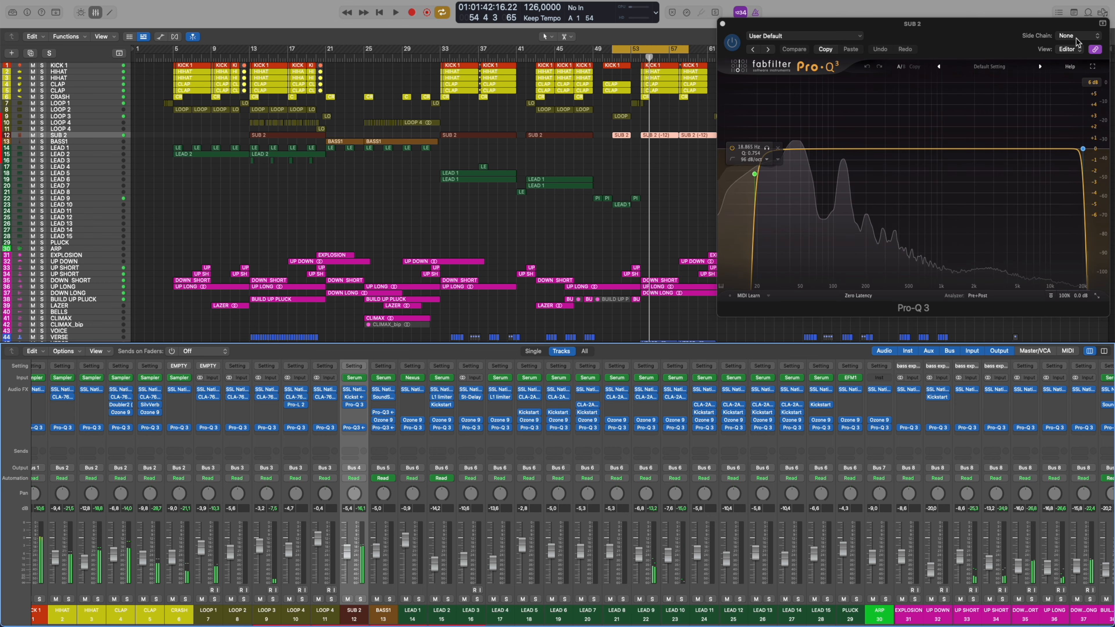
pyautogui.press('space')
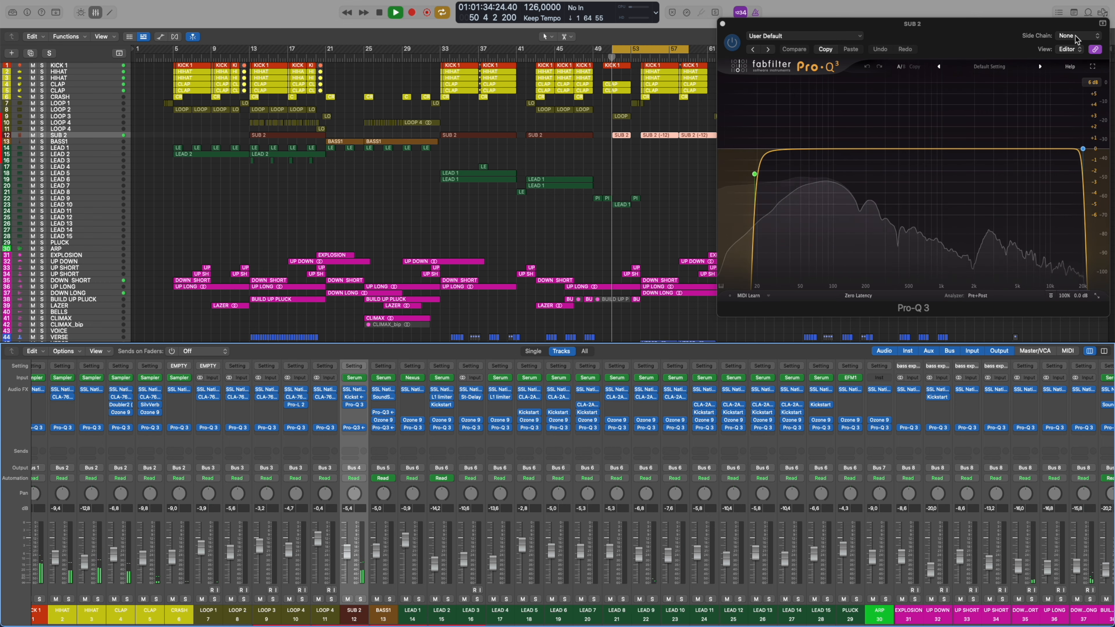
pyautogui.click(1076, 37)
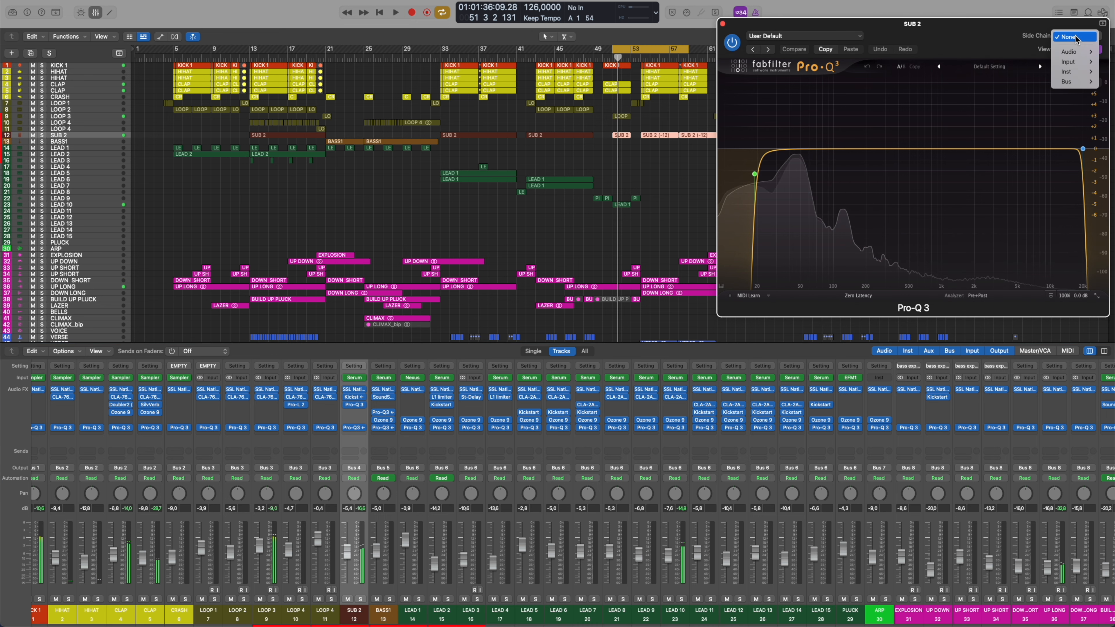
pyautogui.moveTo(1071, 72)
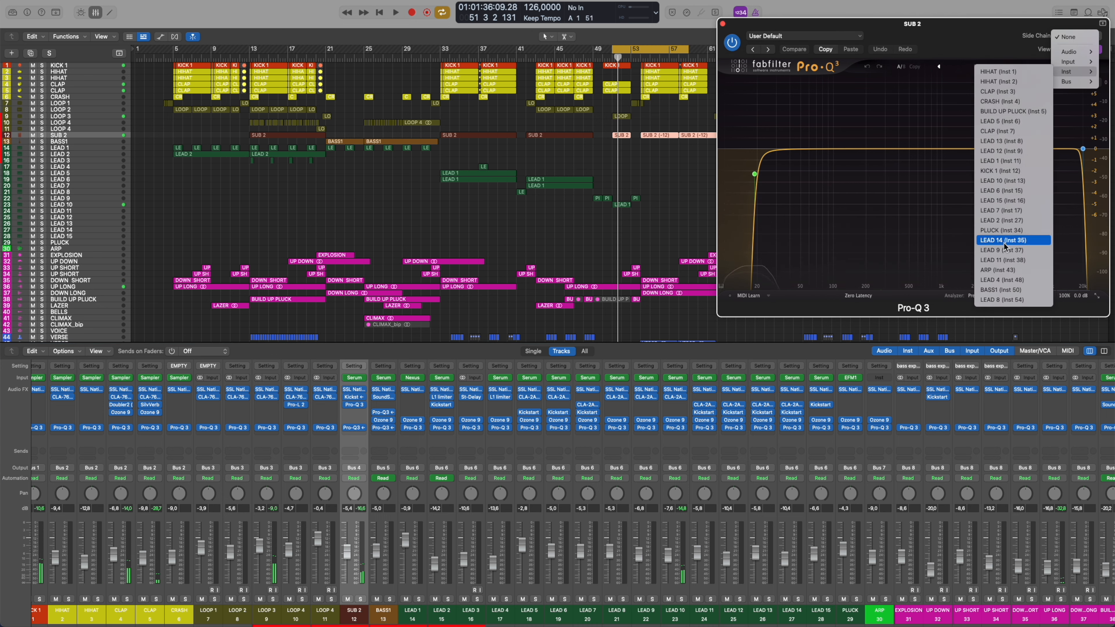
pyautogui.click(1028, 184)
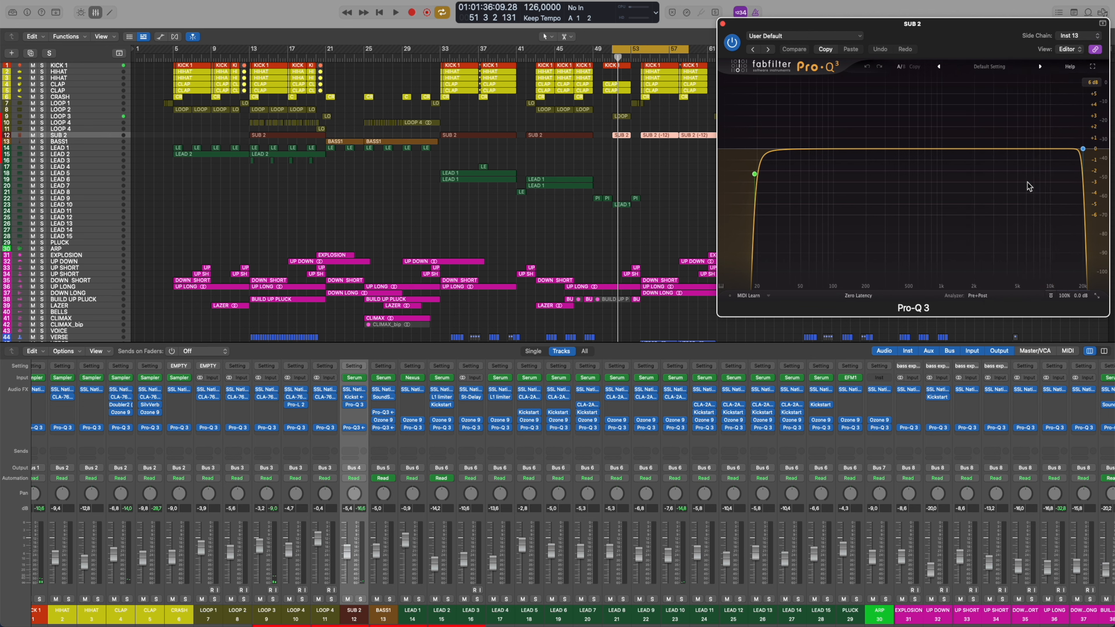
# Step: Play the section, add a bell band near 98 Hz with about -9.5 dB of dynamic range, and turn off its automatic threshold
pyautogui.press('space')
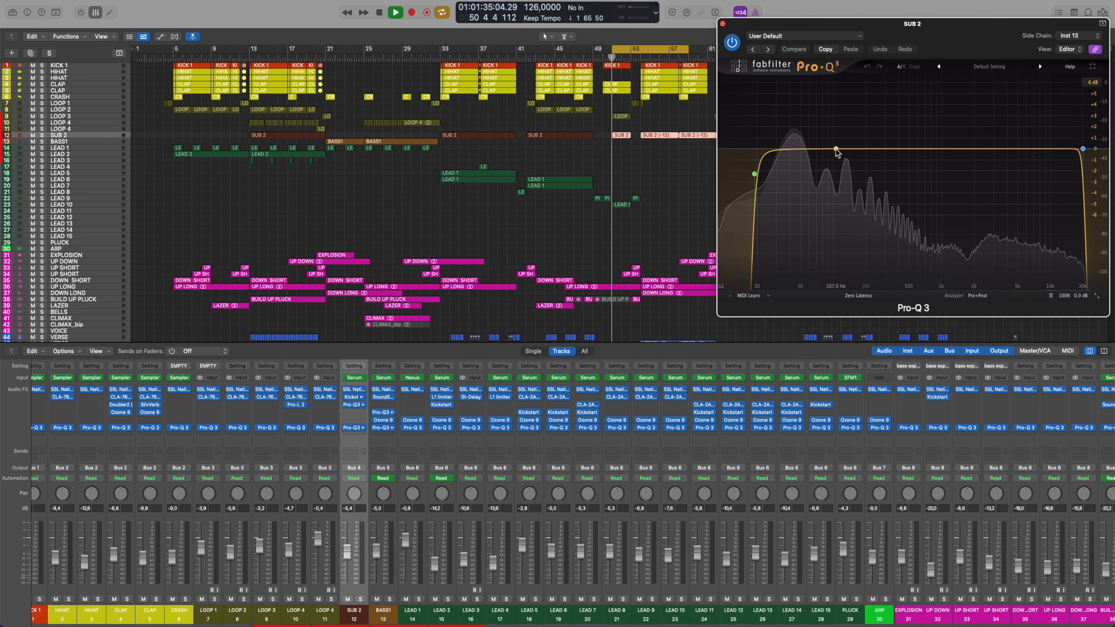
pyautogui.click(832, 149)
pyautogui.moveTo(835, 241)
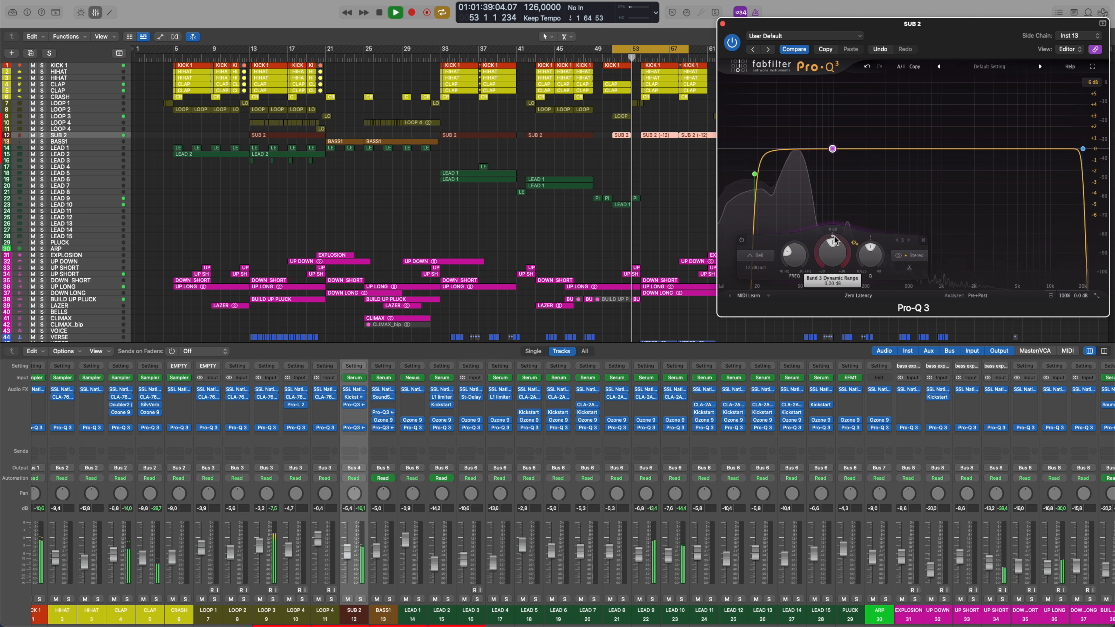
pyautogui.moveTo(835, 240); pyautogui.dragTo(800, 285)
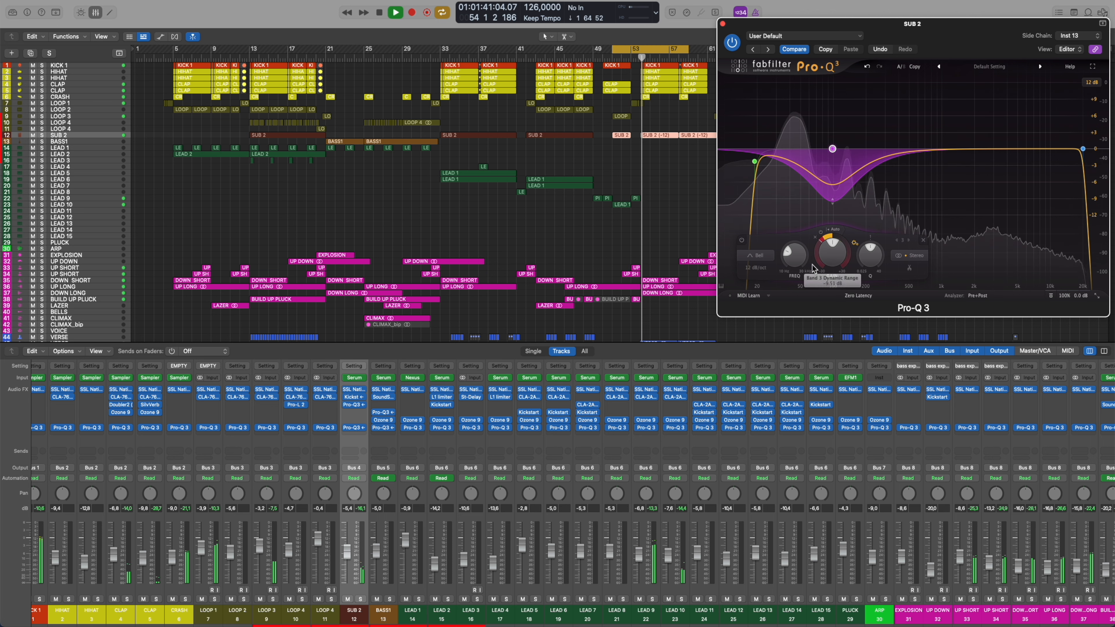
pyautogui.click(835, 230)
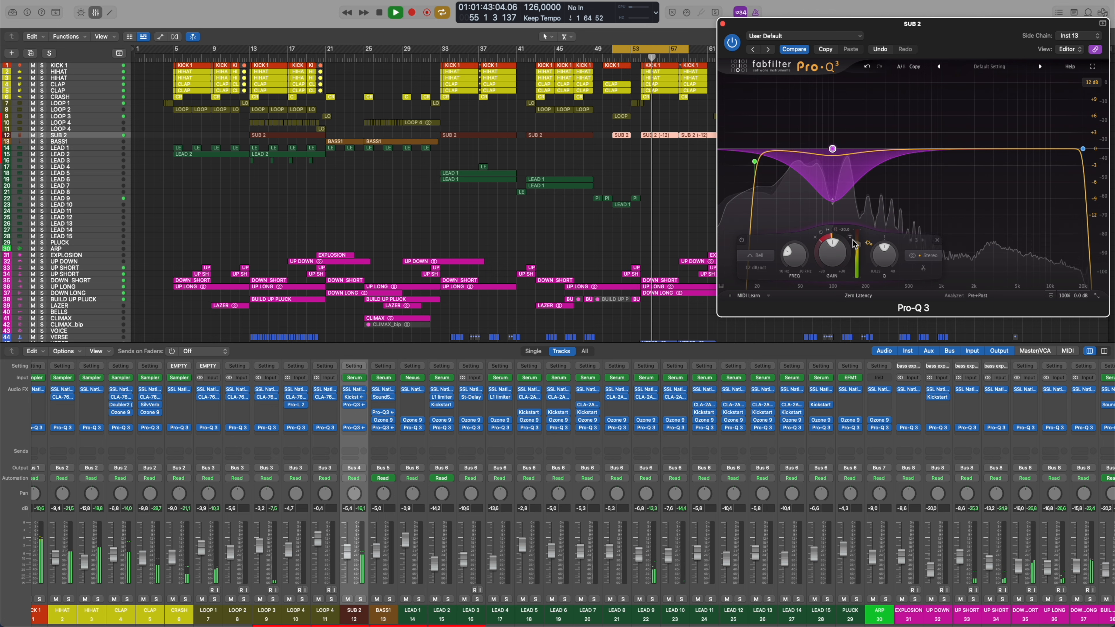
# Step: Set the new band's slope to 24 dB/oct and narrow its Q to about 3.67
pyautogui.moveTo(859, 250)
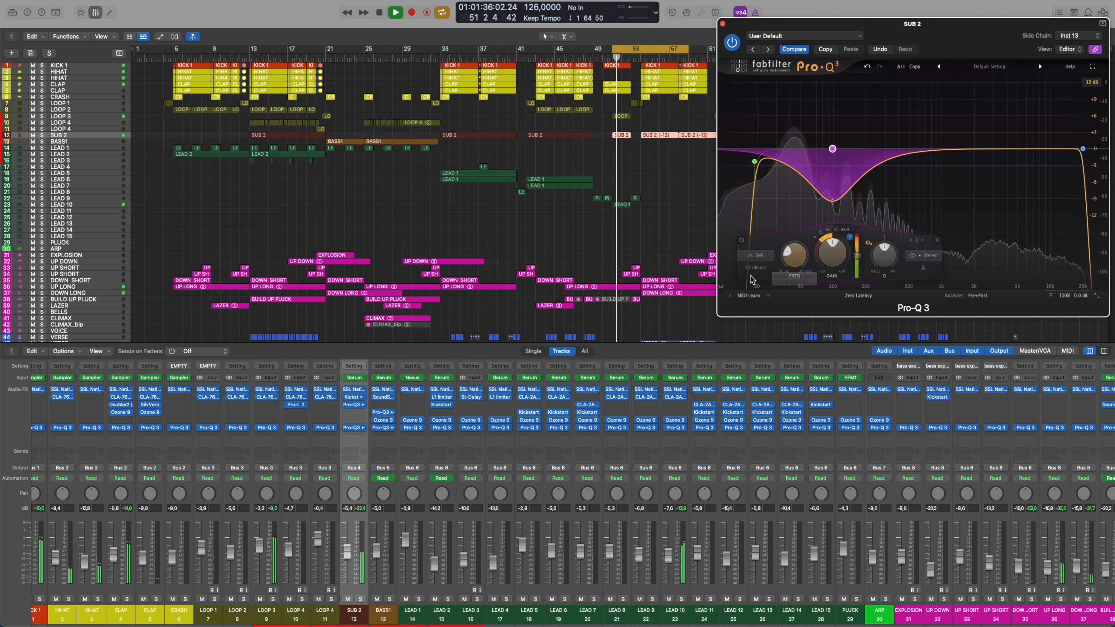
pyautogui.click(755, 268)
pyautogui.click(764, 291)
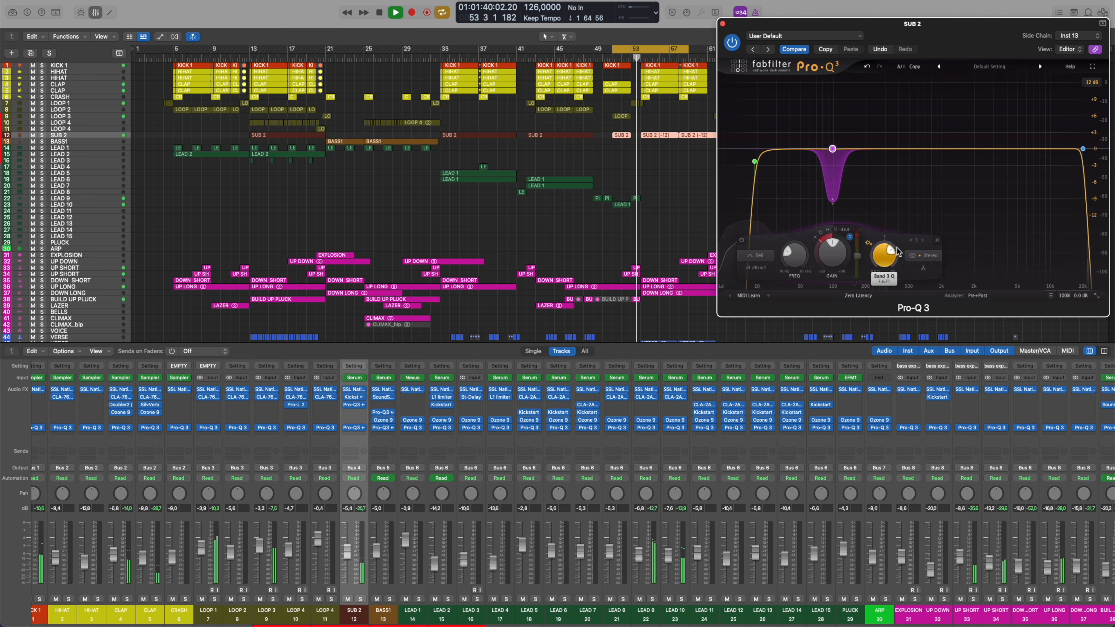
# Step: Overlay the side chain spectrum in the analyzer, shift the band slightly lower in frequency, and replay the section
pyautogui.click(981, 296)
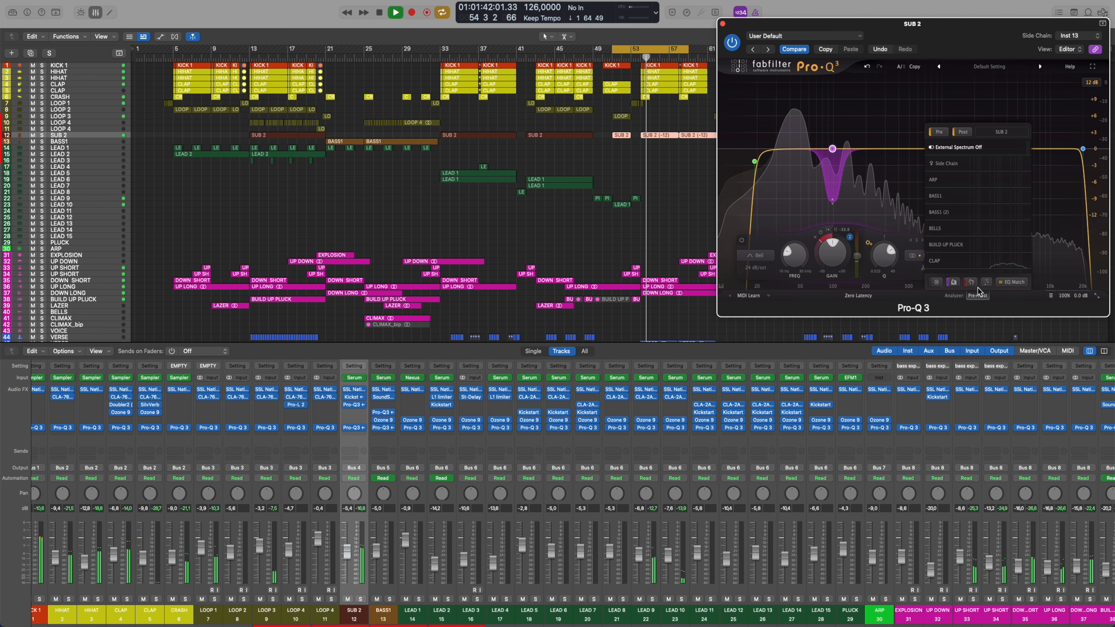
pyautogui.click(974, 296)
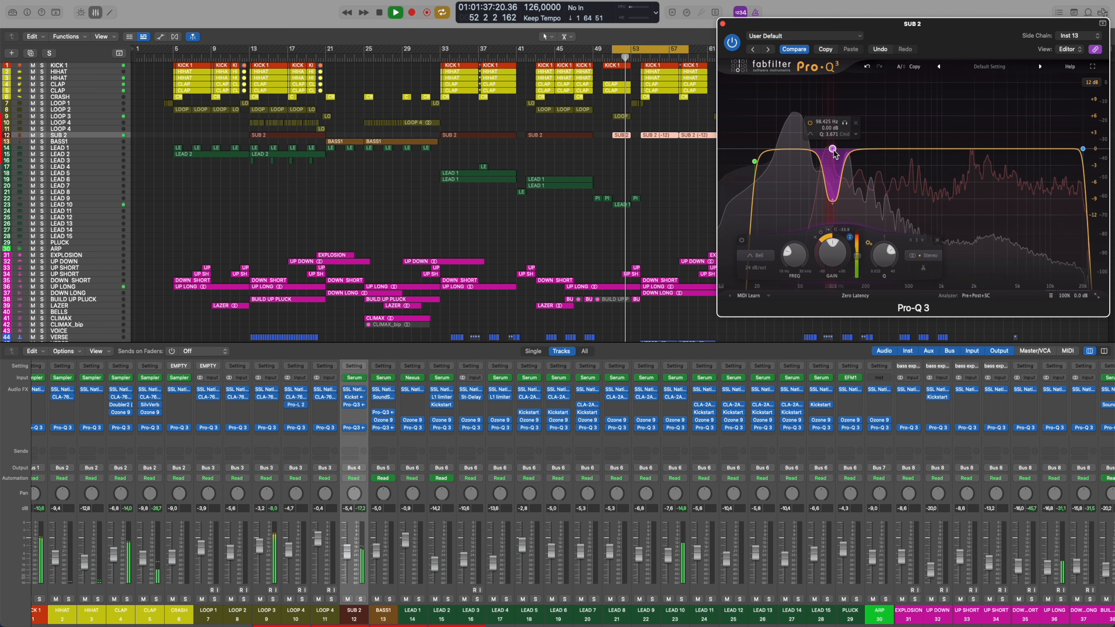
pyautogui.moveTo(831, 152); pyautogui.dragTo(828, 153)
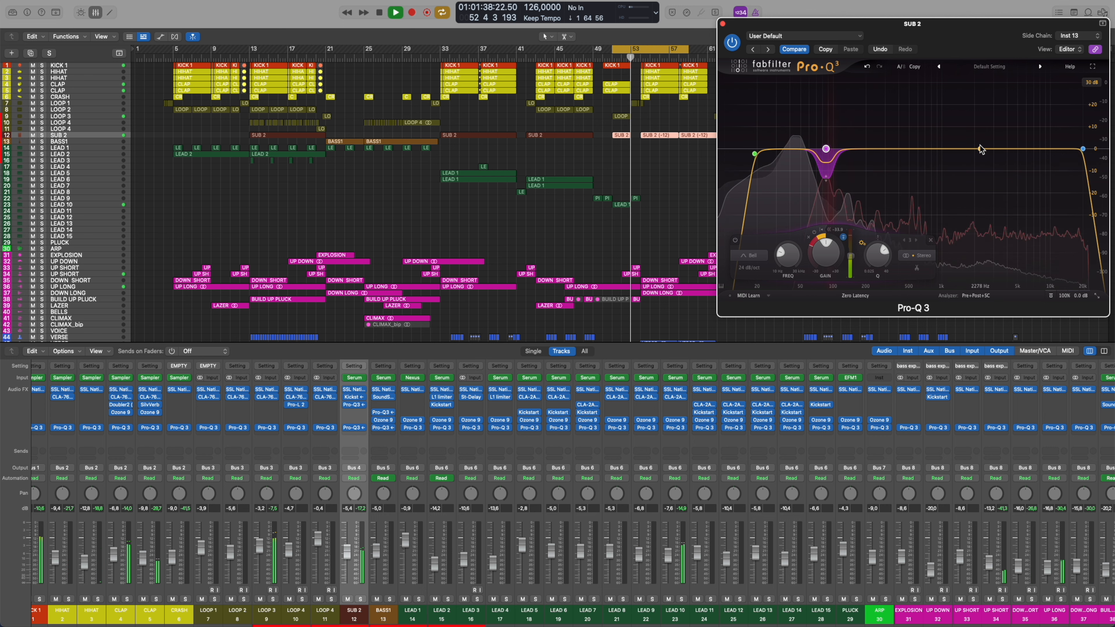
pyautogui.press('space')
pyautogui.press('space')
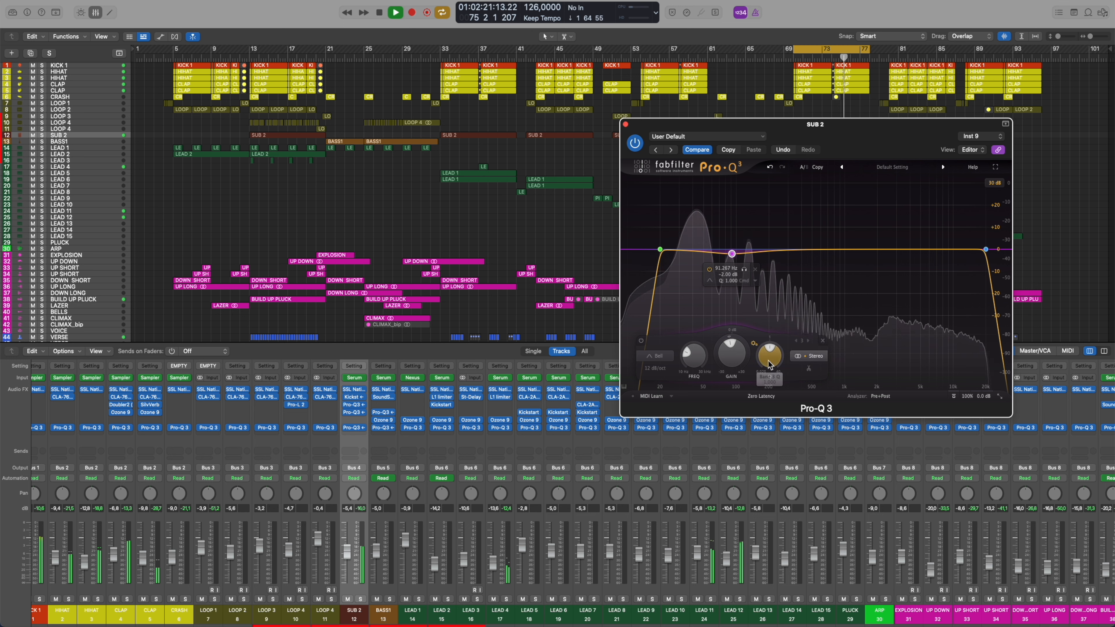
# Step: Give the 81 Hz band in the Inst 9-sidechained EQ about -22 dB of dynamic range, a 24 dB/oct slope and a Q near 3.68
pyautogui.moveTo(723, 340); pyautogui.dragTo(717, 378)
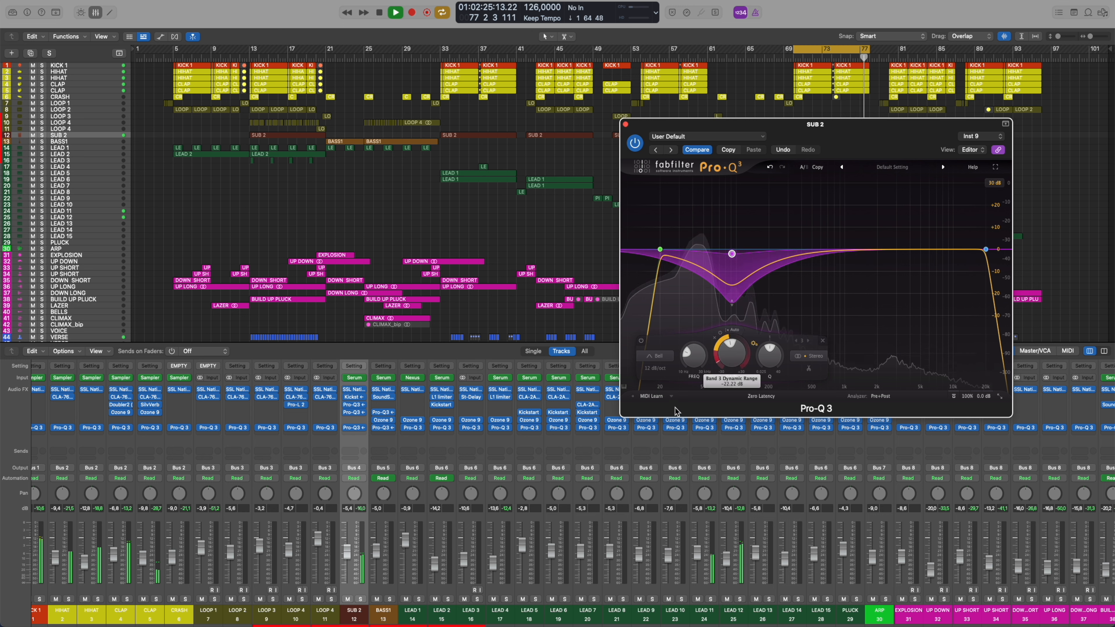
pyautogui.click(655, 368)
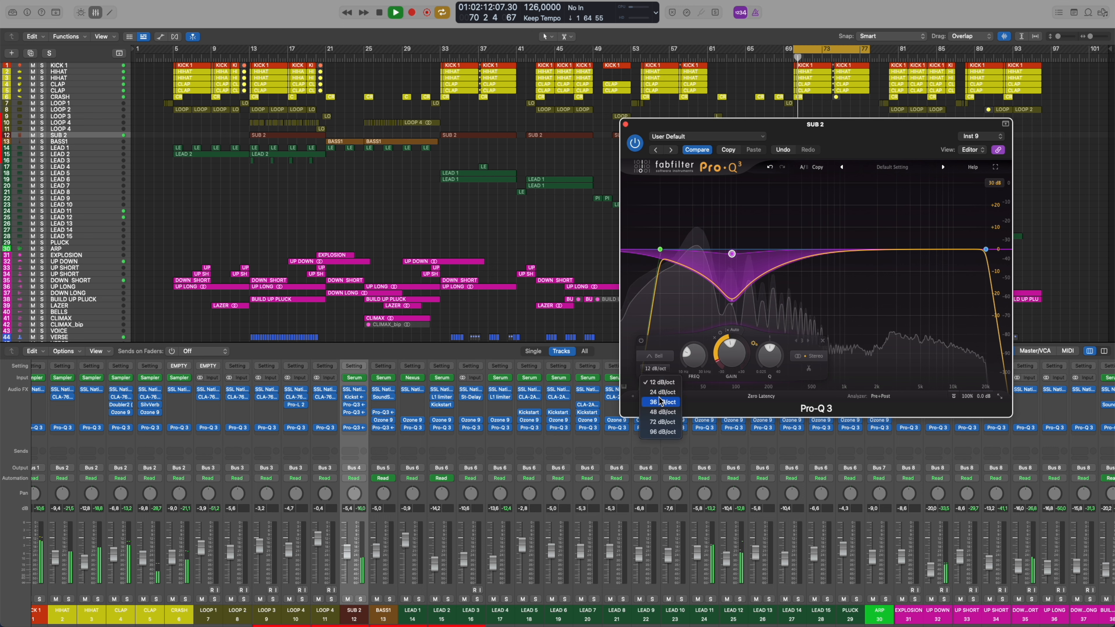
pyautogui.click(662, 392)
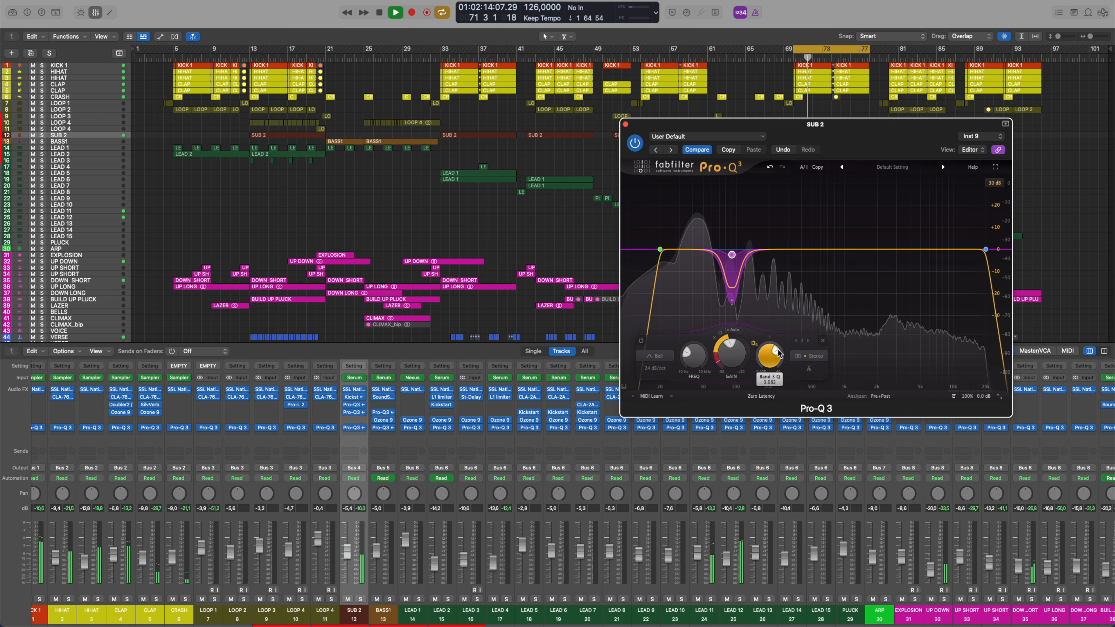
# Step: Show the side chain spectrum in this EQ's analyzer and switch the 81 Hz band from automatic to manual threshold
pyautogui.click(881, 397)
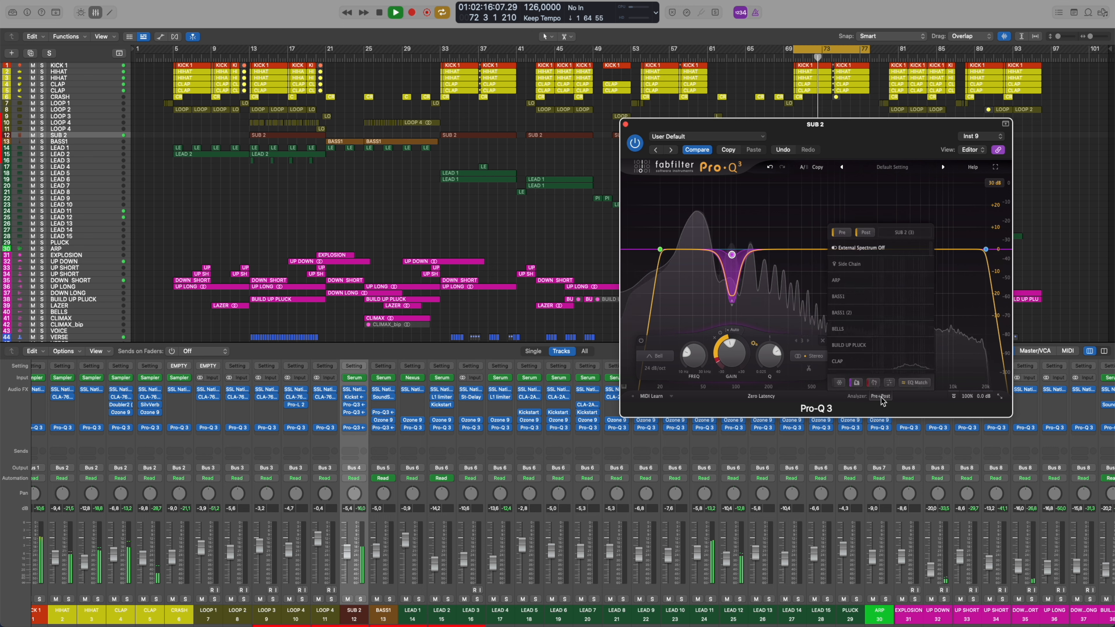
pyautogui.click(849, 264)
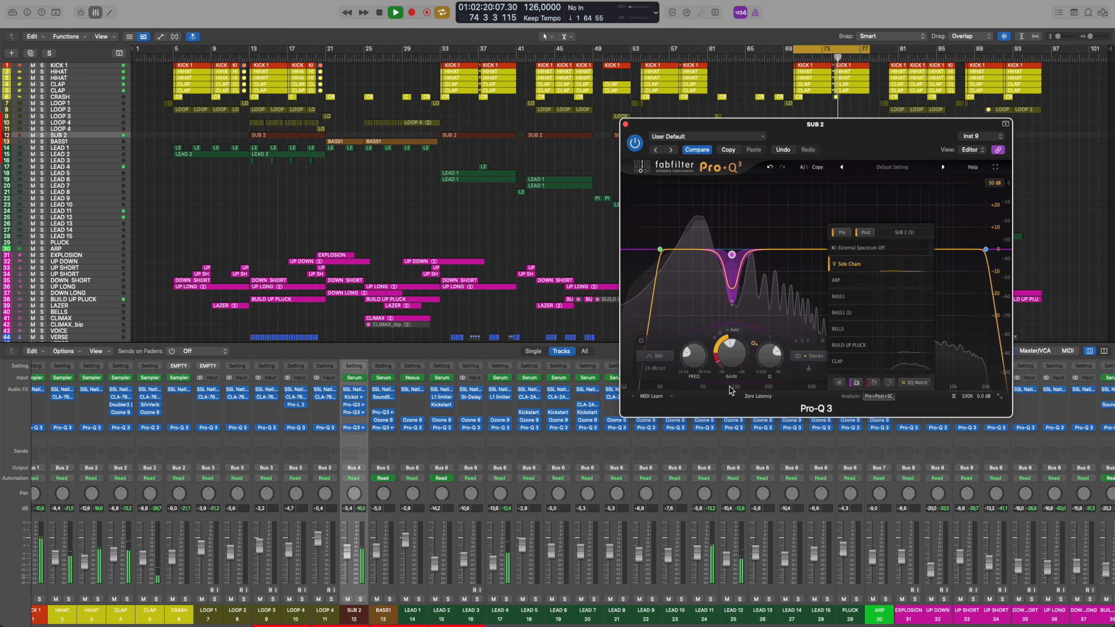
pyautogui.click(729, 334)
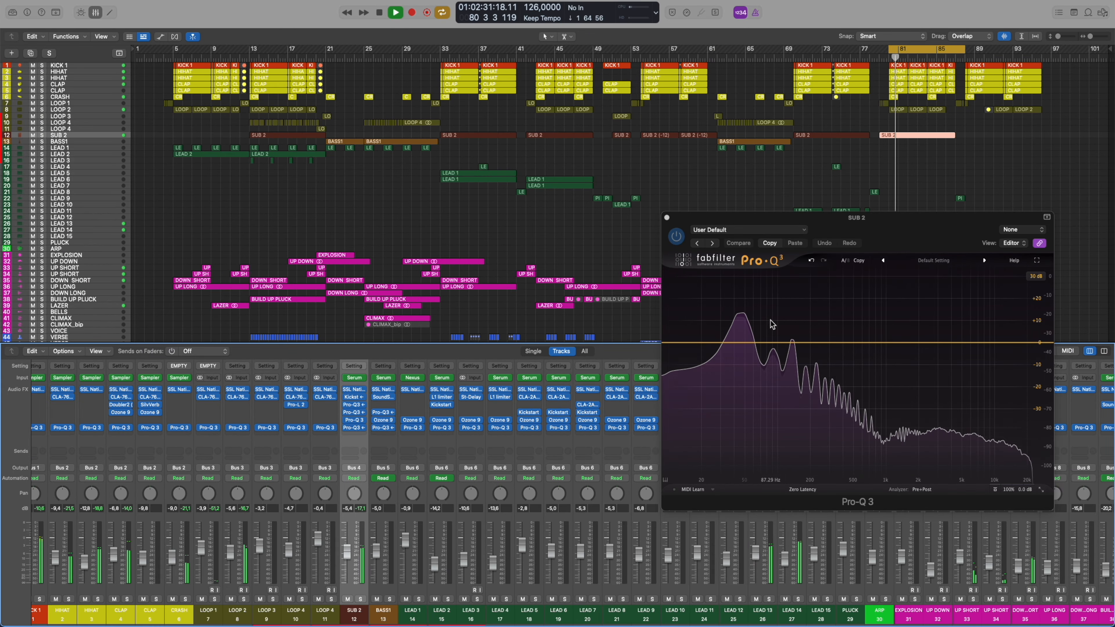
# Step: Set the side chain source of the empty Pro-Q 3 on SUB 2 to LEAD 14 (Inst 35) and show its side chain spectrum
pyautogui.click(1014, 231)
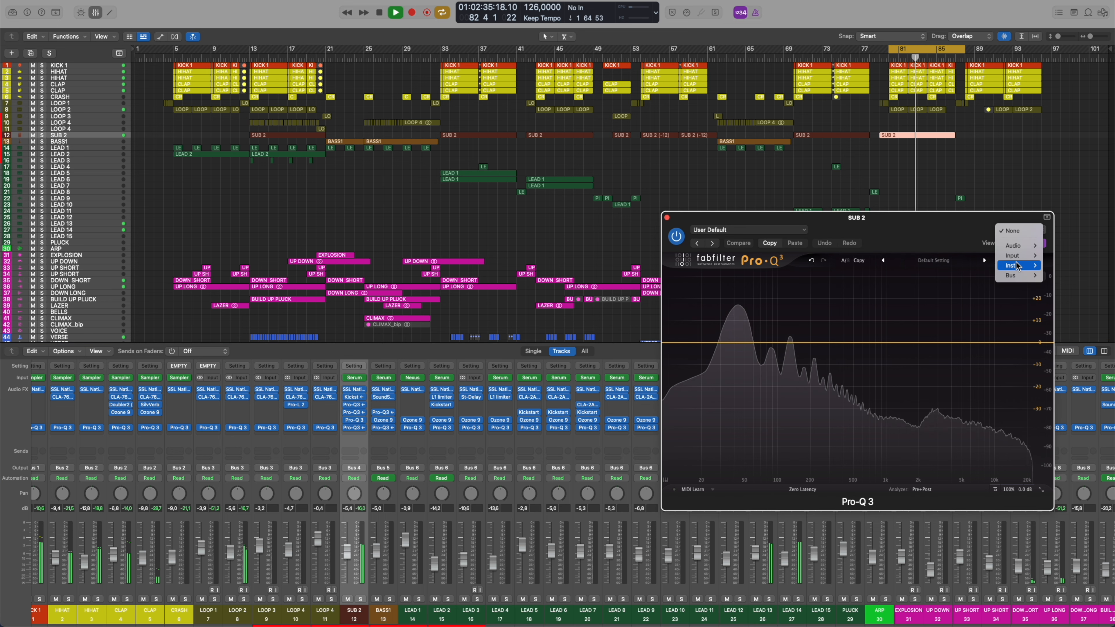
pyautogui.moveTo(1018, 265)
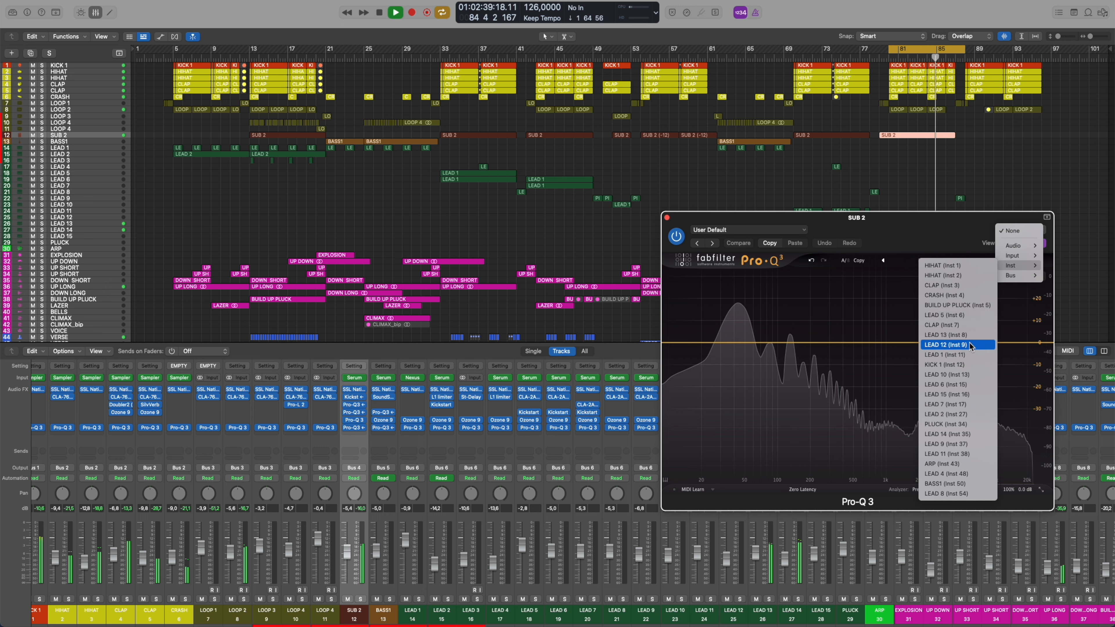
pyautogui.click(960, 434)
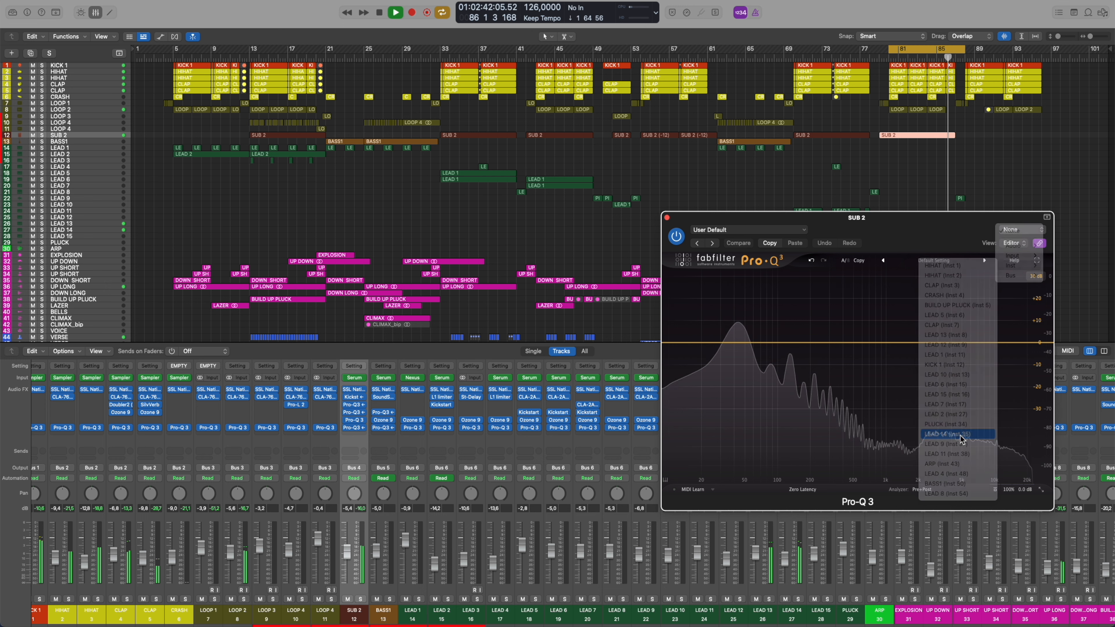
pyautogui.click(922, 490)
pyautogui.click(921, 358)
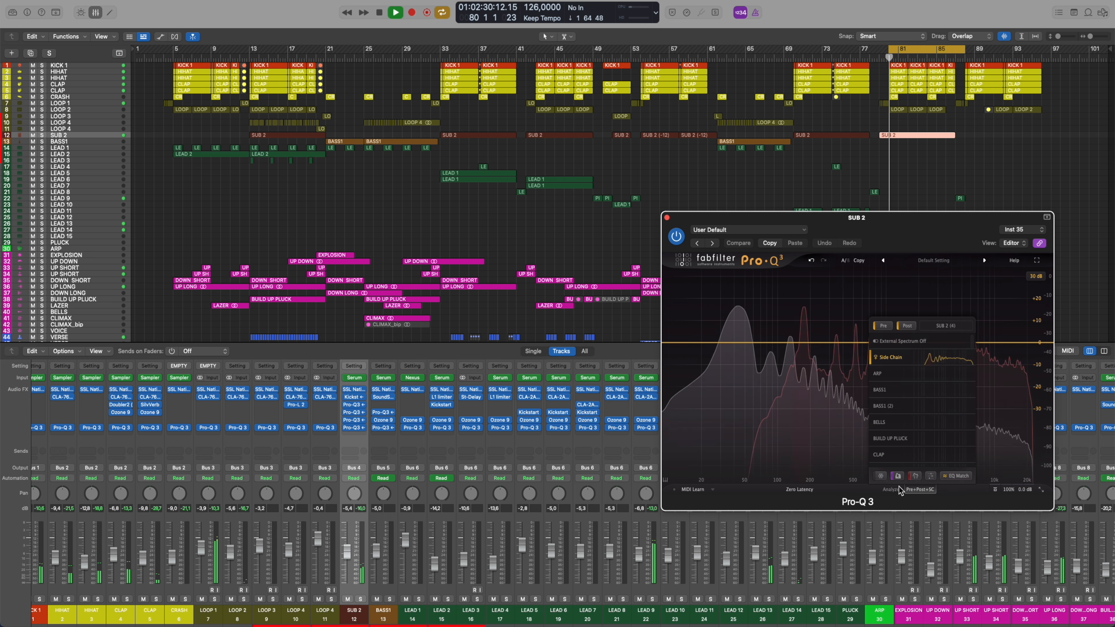
pyautogui.click(916, 490)
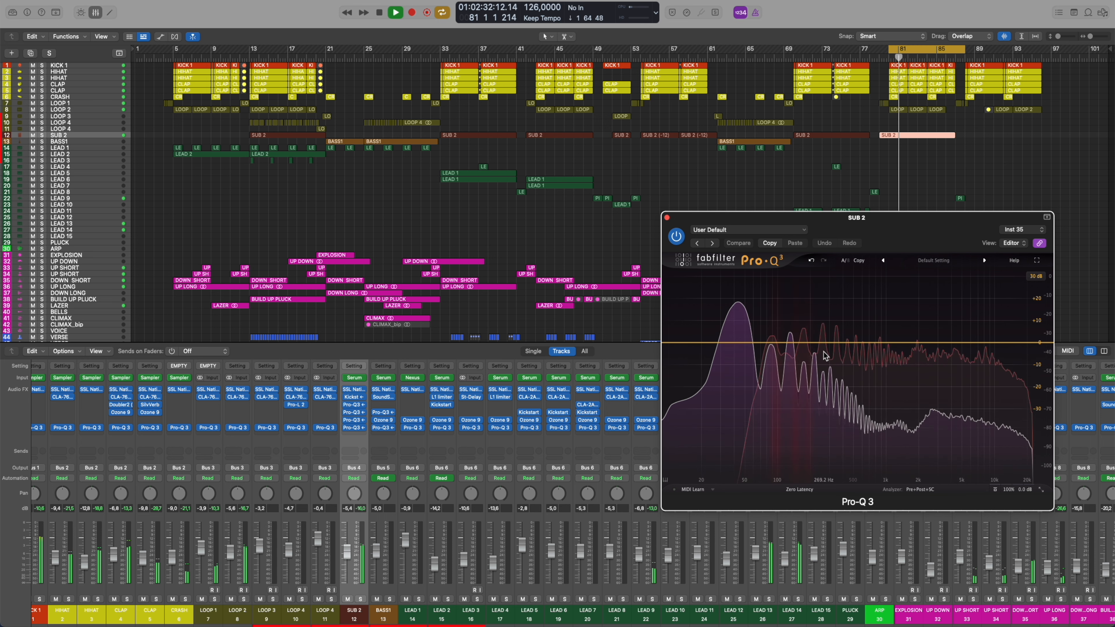
# Step: Add a bell band near 86 Hz with about -10 dB of dynamic range and switch off its automatic threshold
pyautogui.moveTo(819, 349)
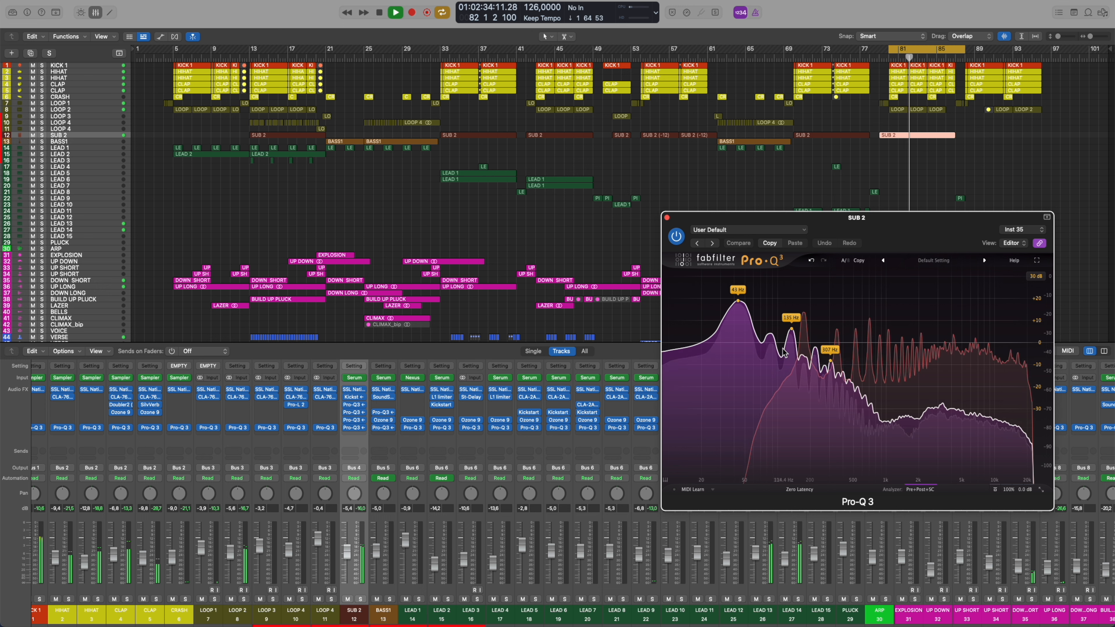
pyautogui.click(770, 344)
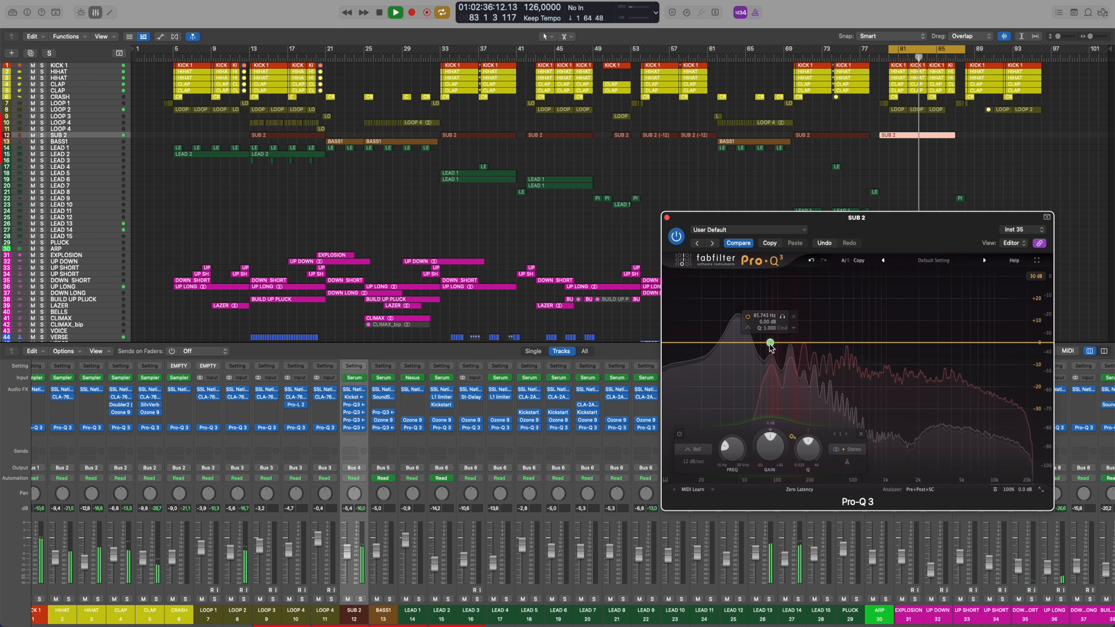
pyautogui.moveTo(769, 430); pyautogui.dragTo(743, 440)
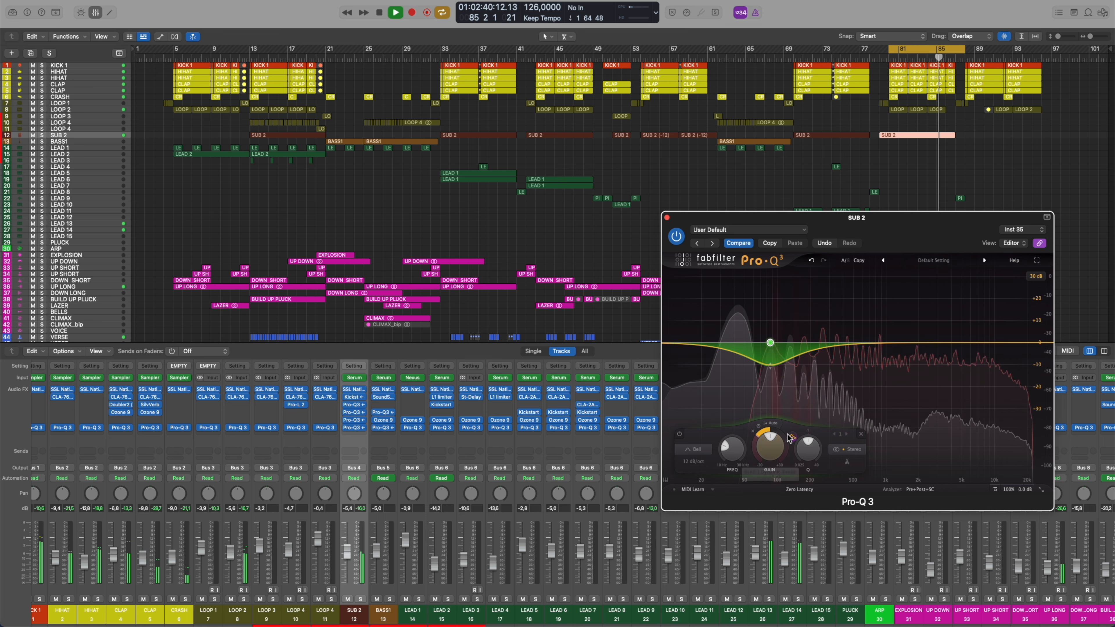
pyautogui.click(774, 428)
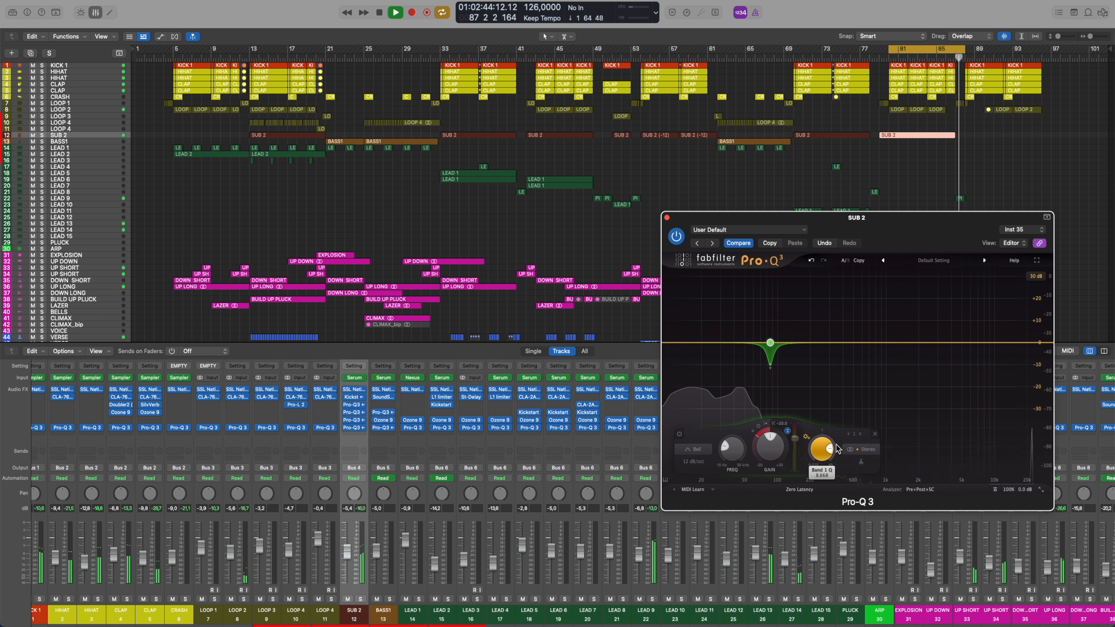
# Step: Set the 86 Hz band's slope to 24 dB/oct, then replay the section and fine-tune its threshold around -20 dB
pyautogui.click(694, 462)
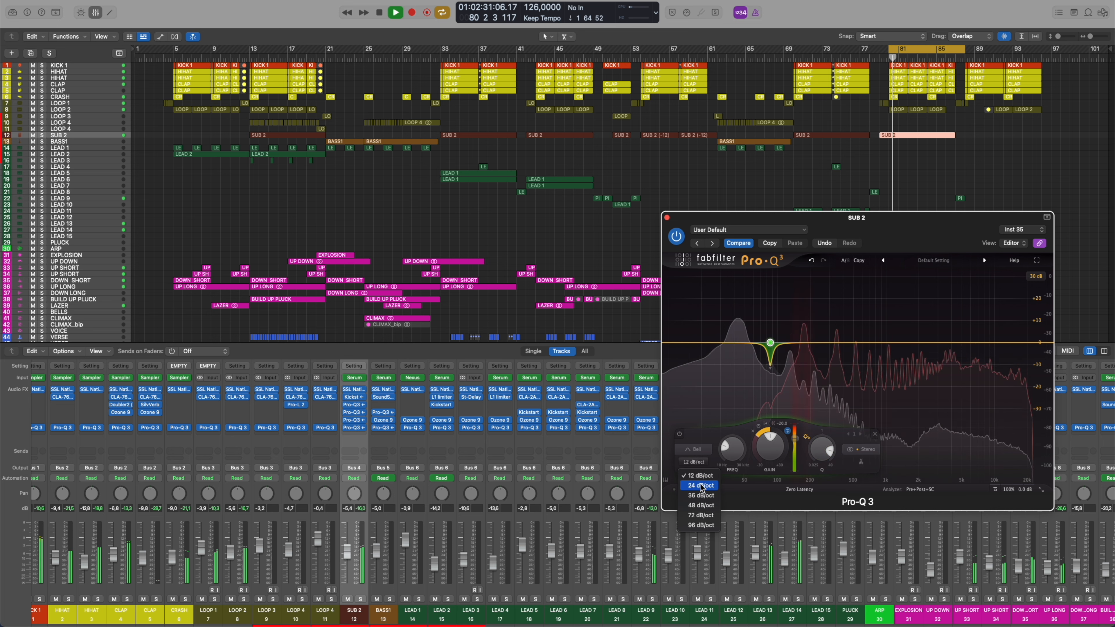
pyautogui.click(701, 485)
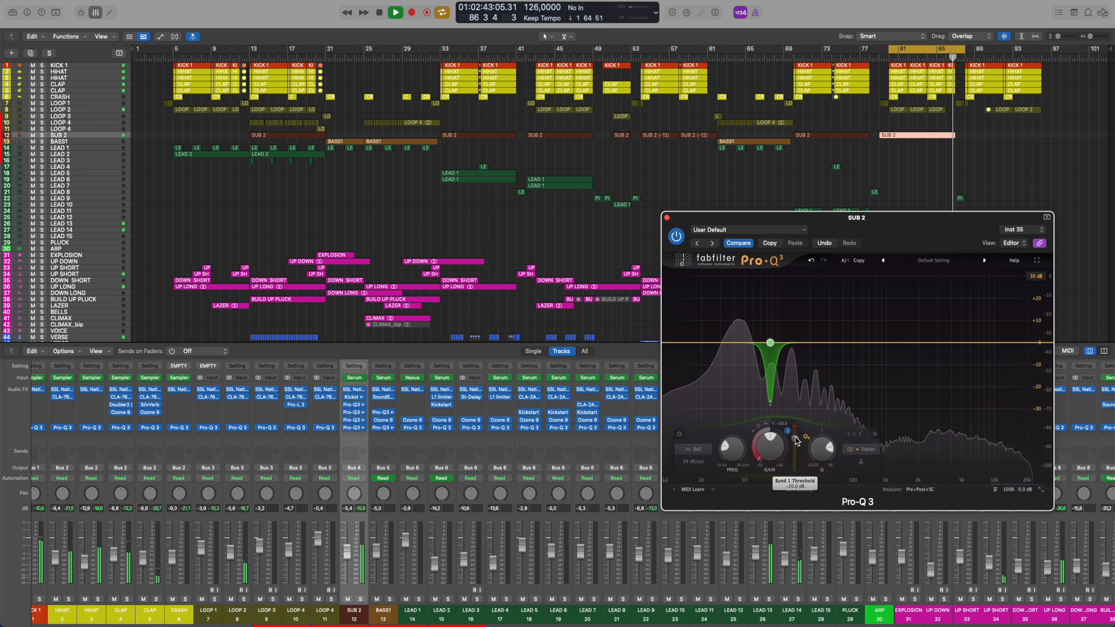
pyautogui.press('space')
pyautogui.press('space')
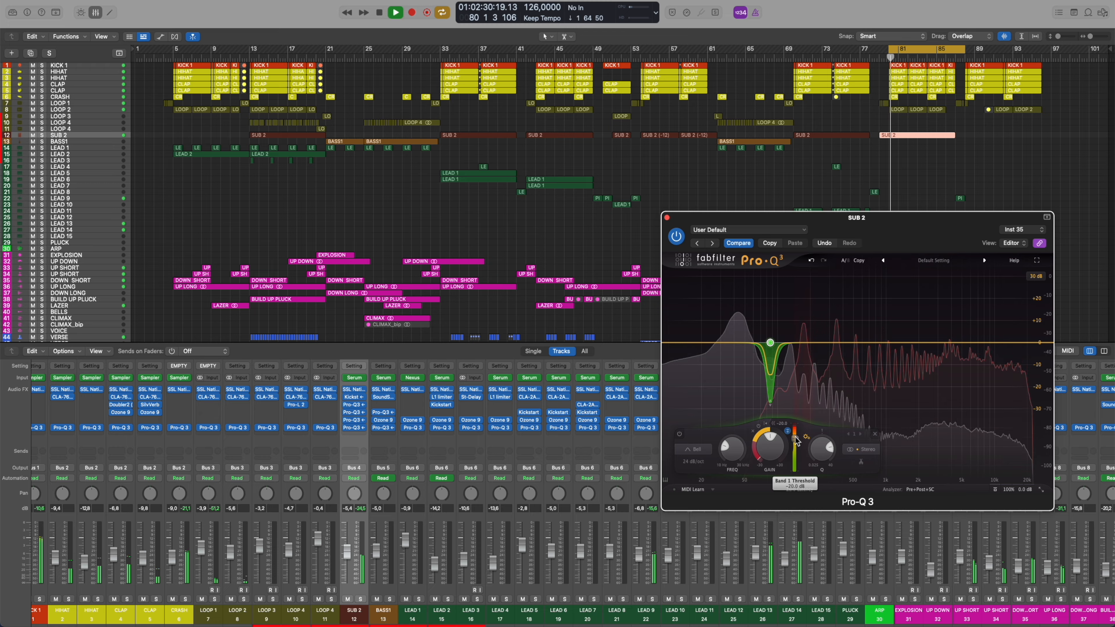
pyautogui.moveTo(795, 437); pyautogui.dragTo(795, 435)
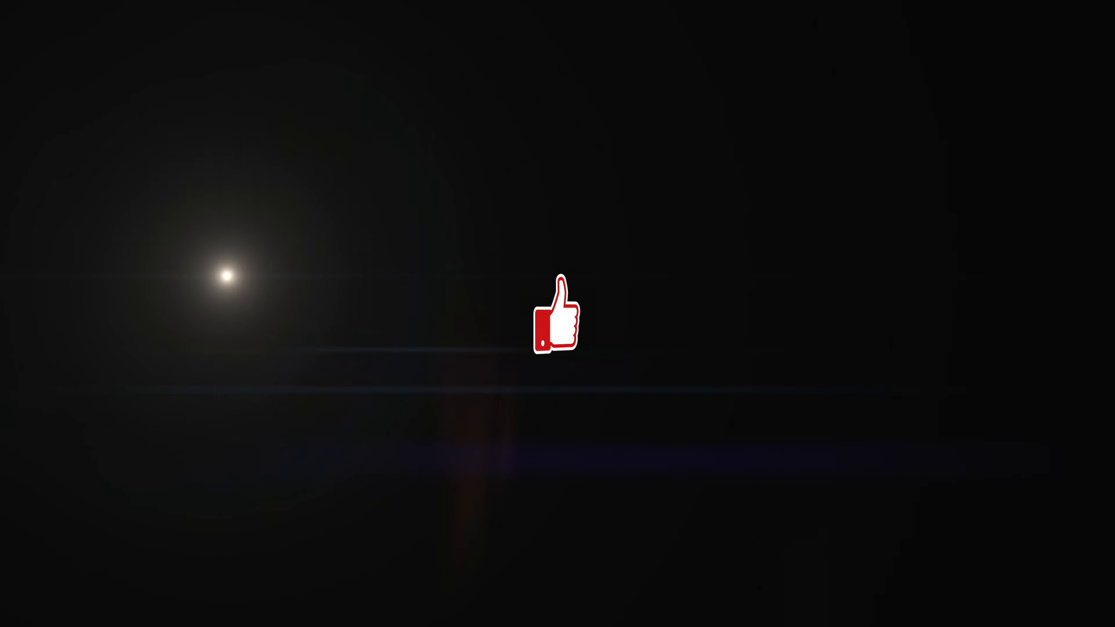